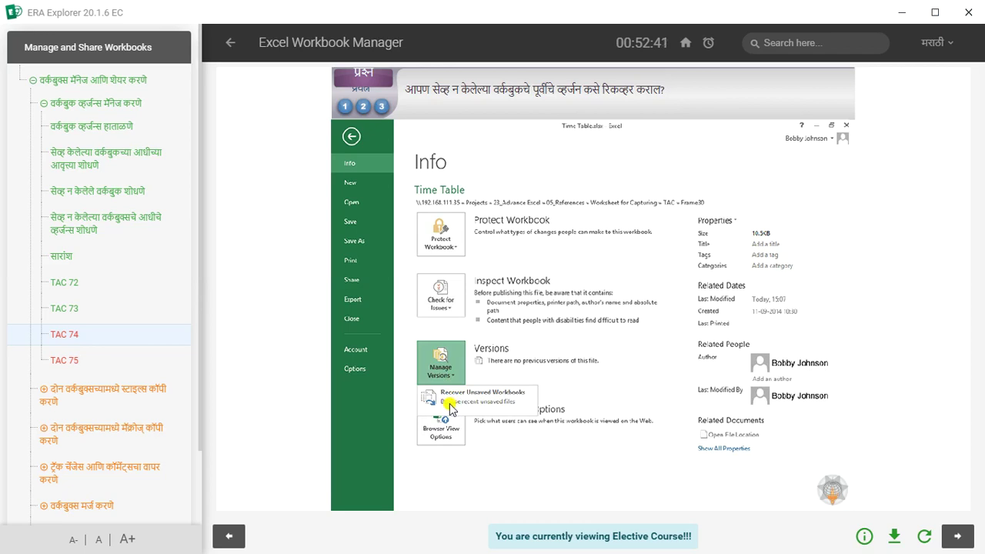
- Complete the TAC 74 challenge by recovering unsaved workbooks and opening the unsaved Book4 file
{"action": "left_click", "coordinate": [449, 403]}
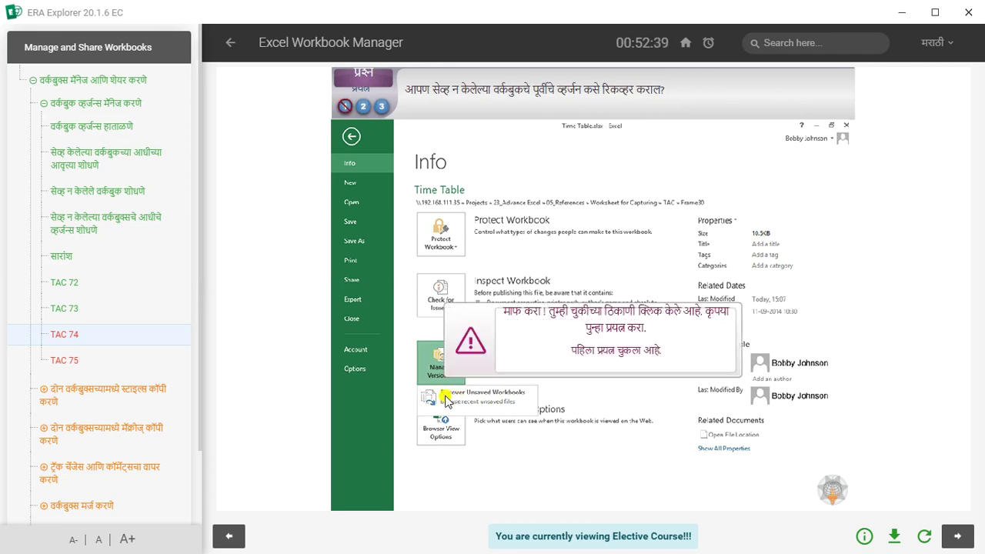
{"action": "left_click", "coordinate": [446, 393]}
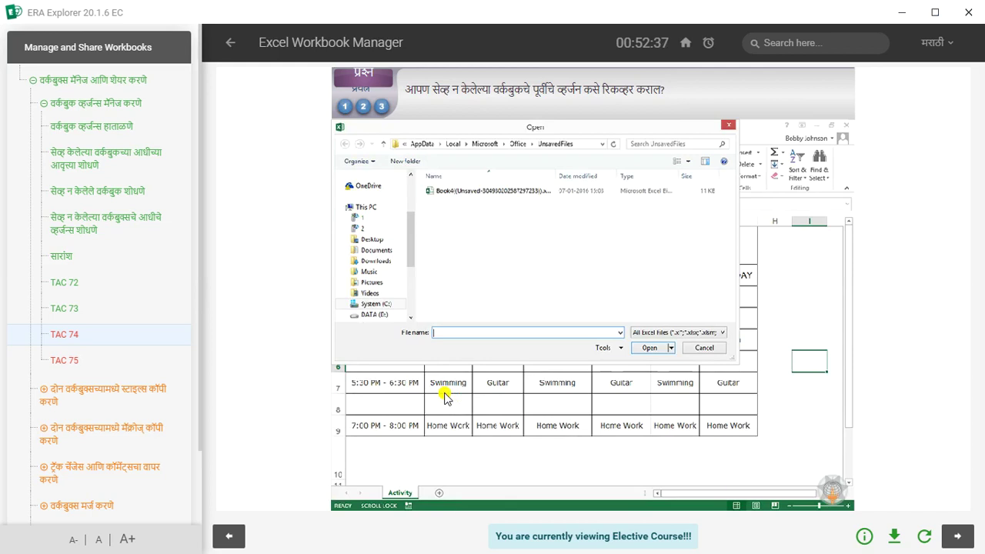
{"action": "left_click", "coordinate": [448, 192]}
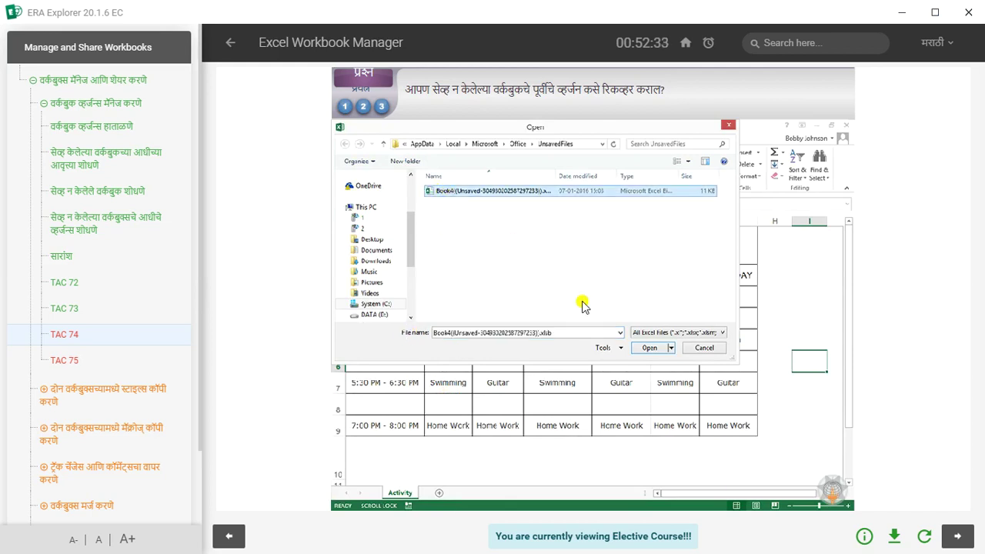
{"action": "left_click", "coordinate": [648, 348]}
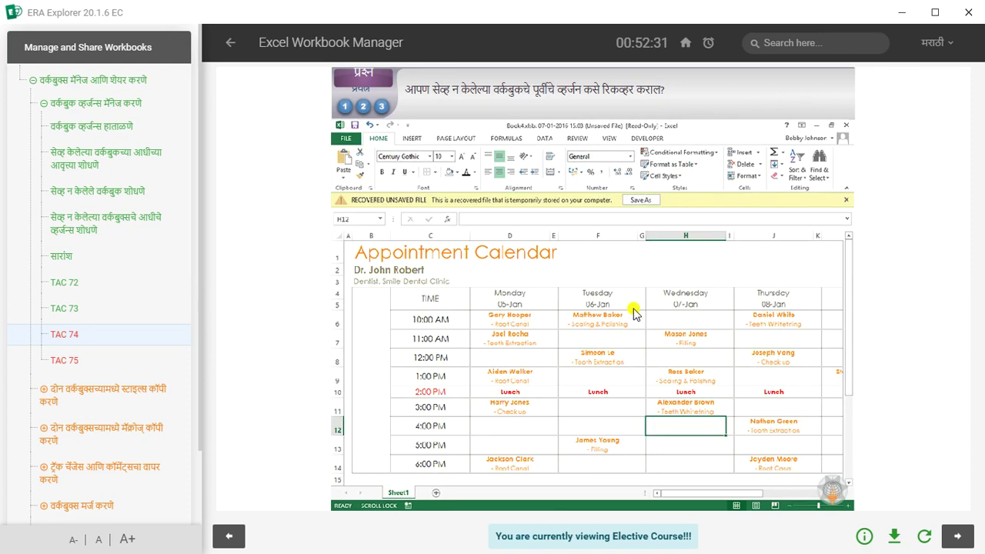
- Start the TAC 75 question on the AutoCorrect feature and submit the answer चूक
{"action": "left_click", "coordinate": [63, 360]}
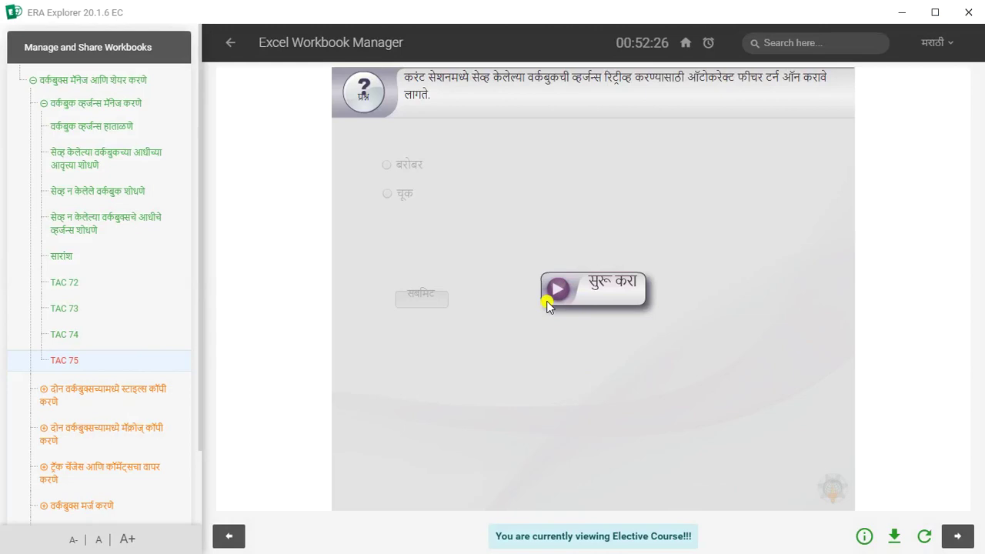
{"action": "left_click", "coordinate": [591, 294]}
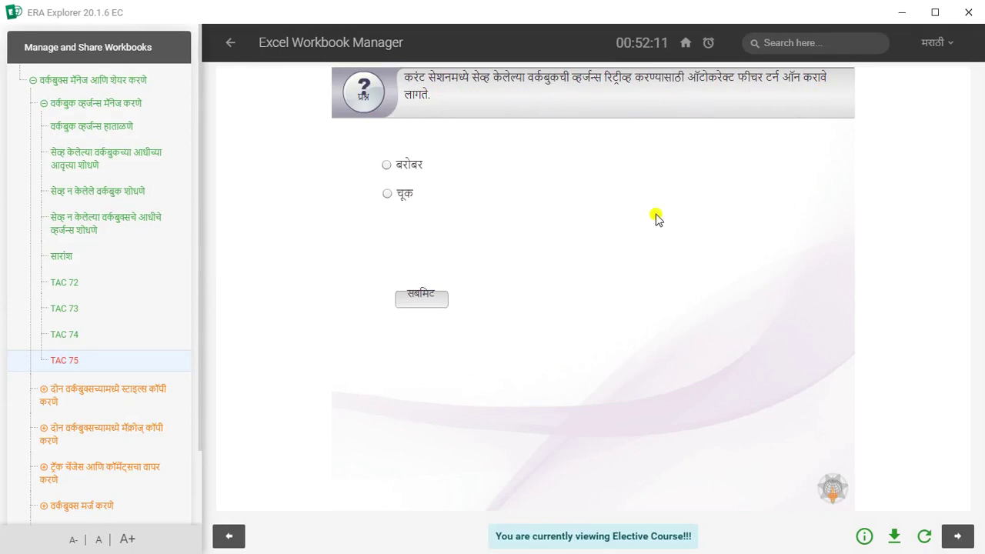
{"action": "left_click", "coordinate": [386, 194]}
{"action": "left_click", "coordinate": [425, 299]}
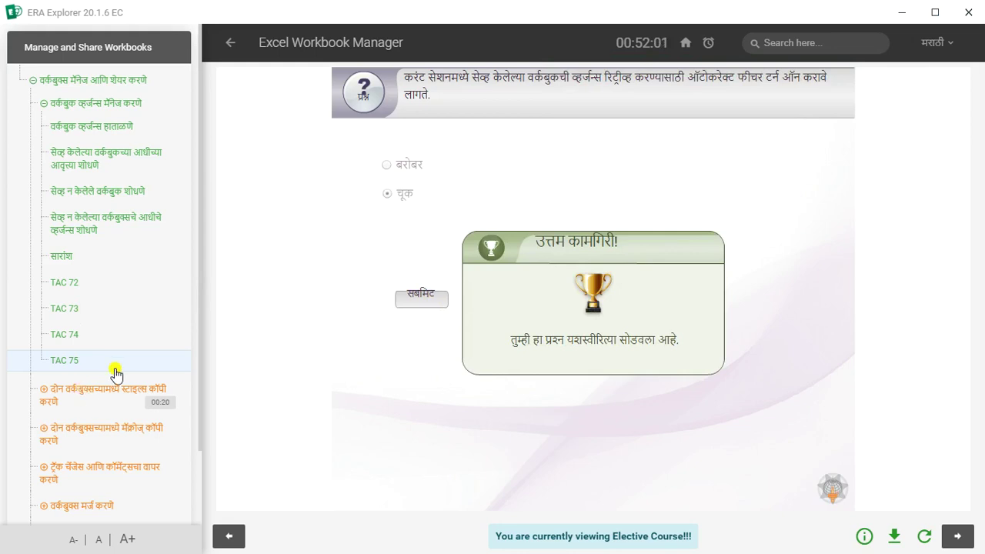
- Expand the section on copying styles between two workbooks and complete its TAC 76 challenge on merging cell styles
{"action": "left_click", "coordinate": [114, 382]}
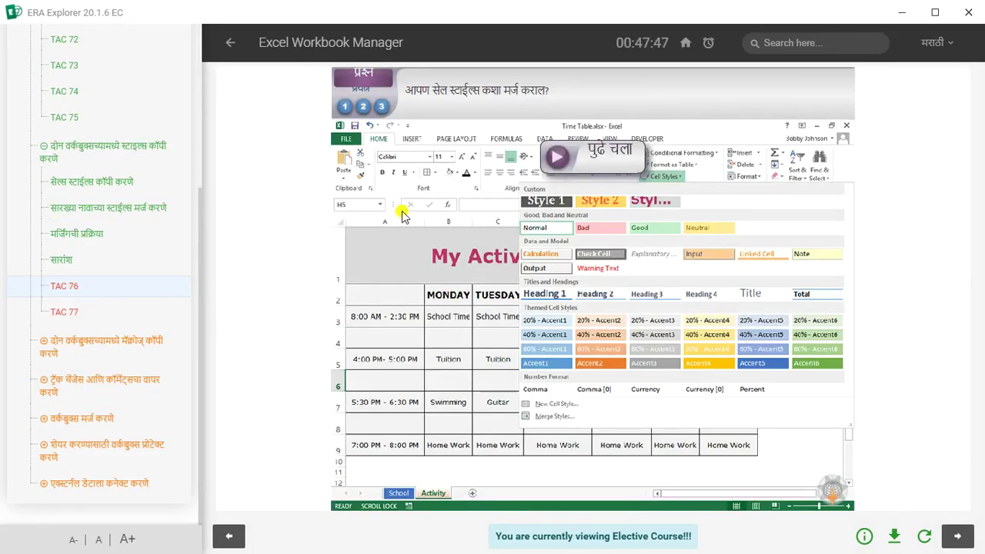
{"action": "left_click", "coordinate": [604, 158]}
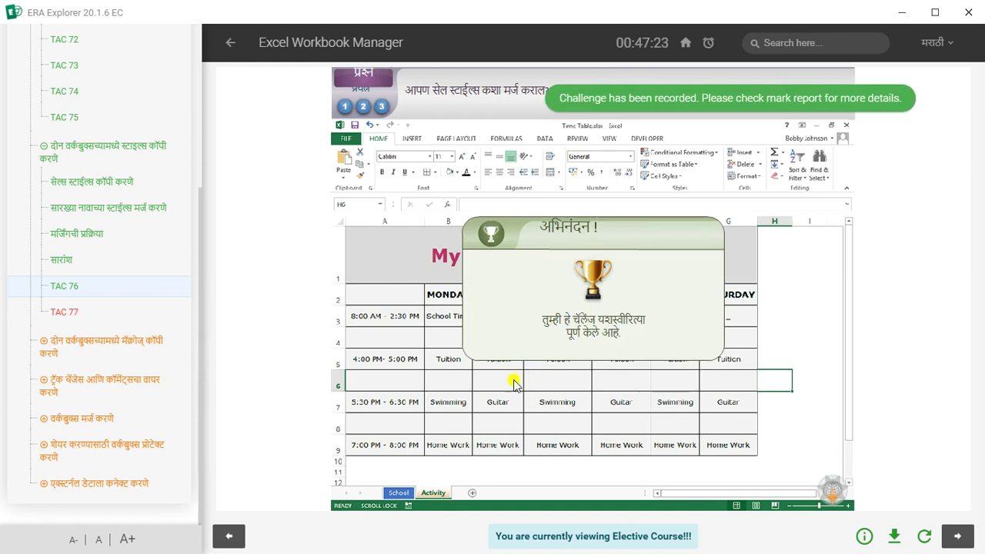
- Start the TAC 77 question on cell styles saved with the workbook and submit the answer कस्टम
{"action": "left_click", "coordinate": [61, 312]}
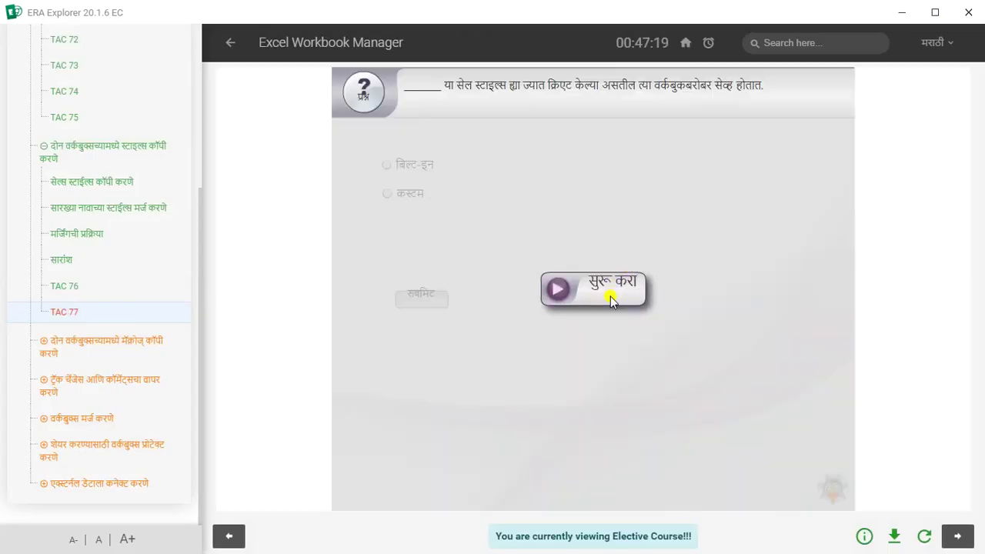
{"action": "left_click", "coordinate": [610, 287]}
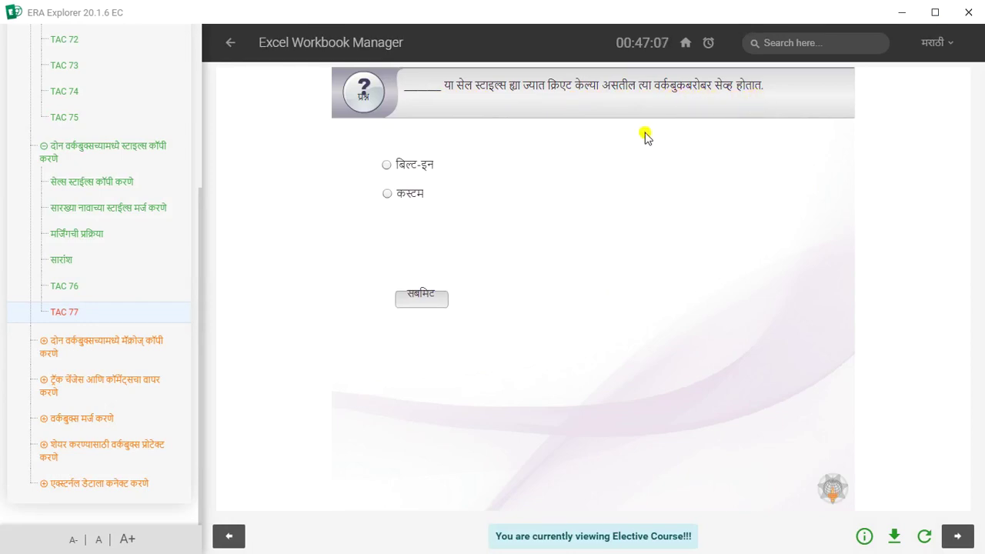
{"action": "left_click", "coordinate": [392, 195]}
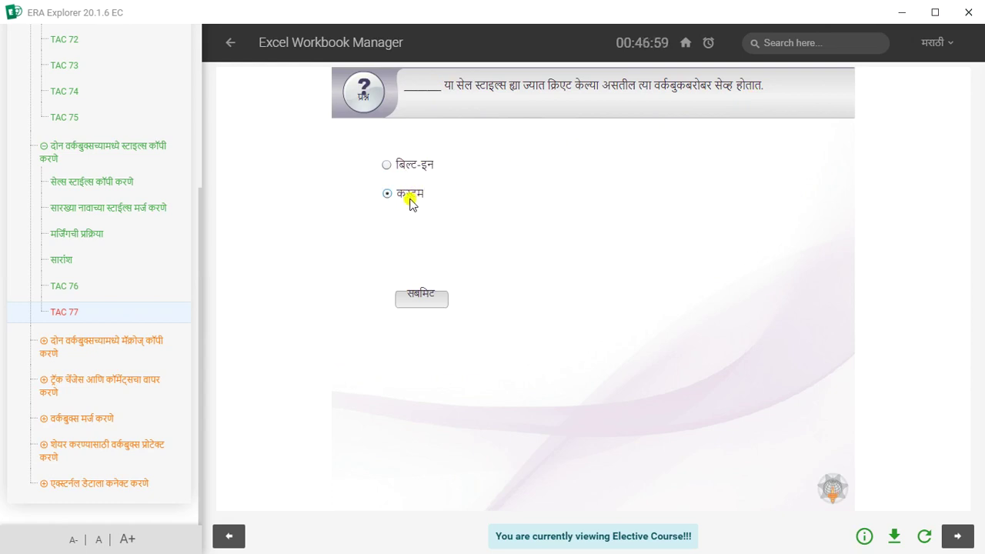
{"action": "left_click", "coordinate": [428, 302]}
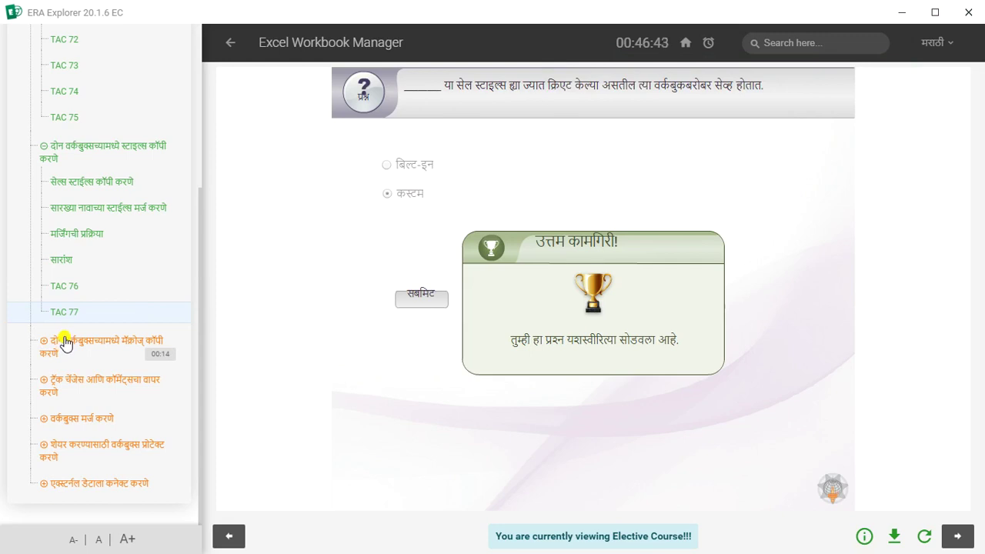
- Answer the TAC 78 question in the macro-copying section with डेव्हलपर टॅब > कोड ग्रूप > व्हिज्युअल बेसिक and submit it
{"action": "left_click", "coordinate": [66, 342]}
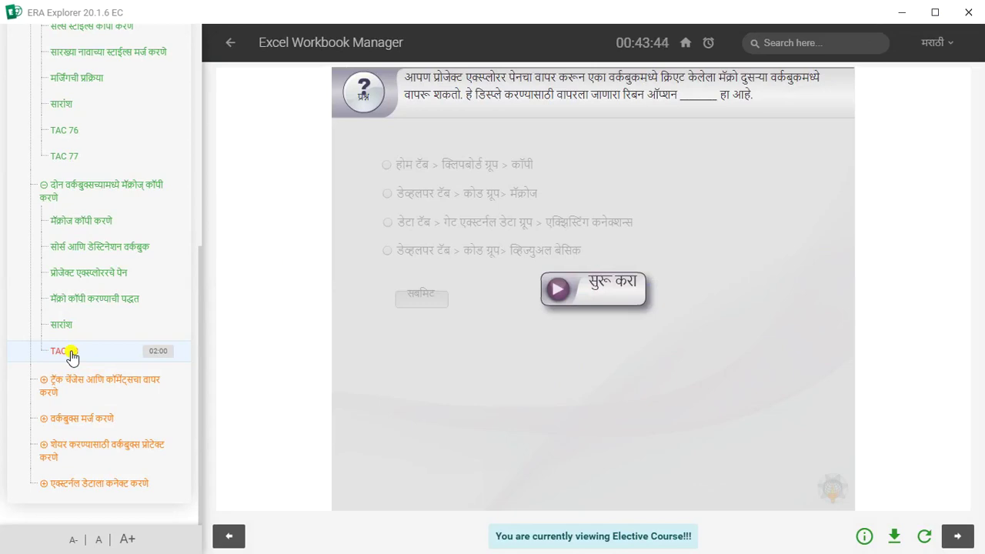
{"action": "left_click", "coordinate": [623, 294]}
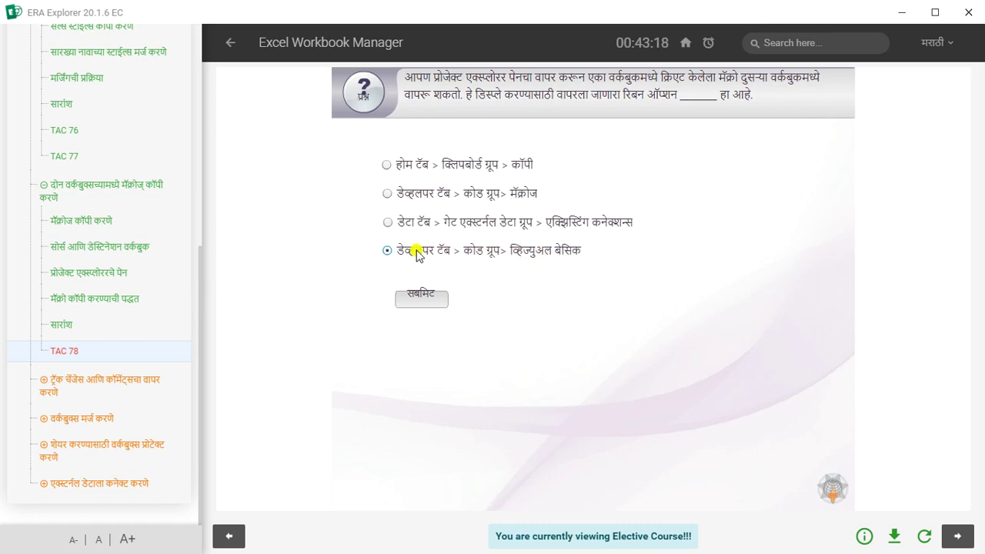
{"action": "left_click", "coordinate": [430, 299]}
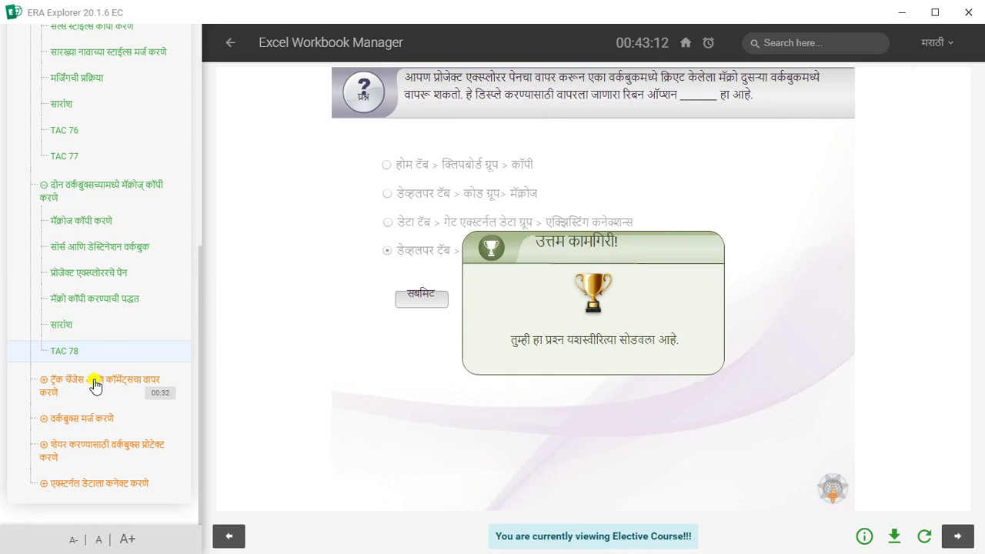
- Complete the TAC 79 challenge in the track changes and comments section by enabling change tracking while editing in Highlight Changes
{"action": "left_click", "coordinate": [94, 385]}
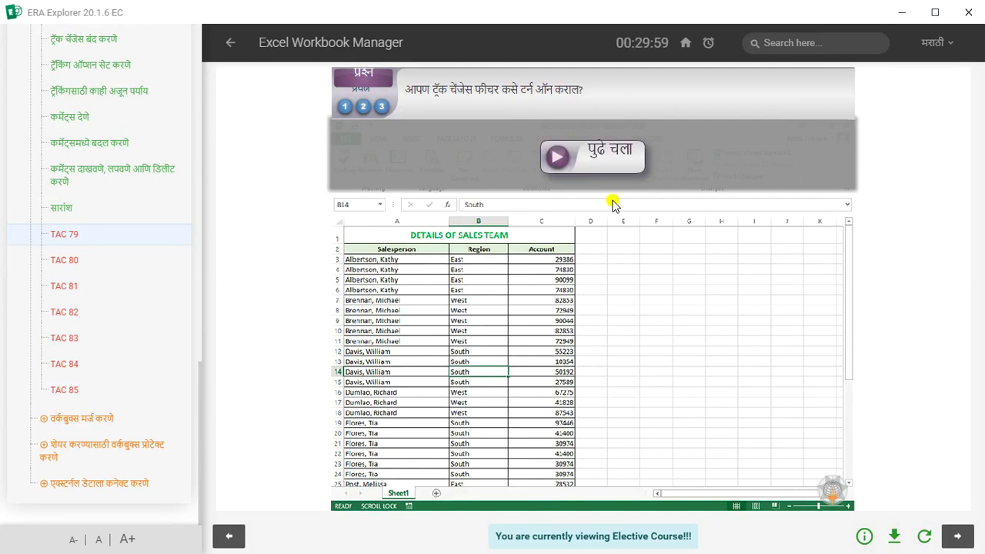
{"action": "left_click", "coordinate": [608, 161]}
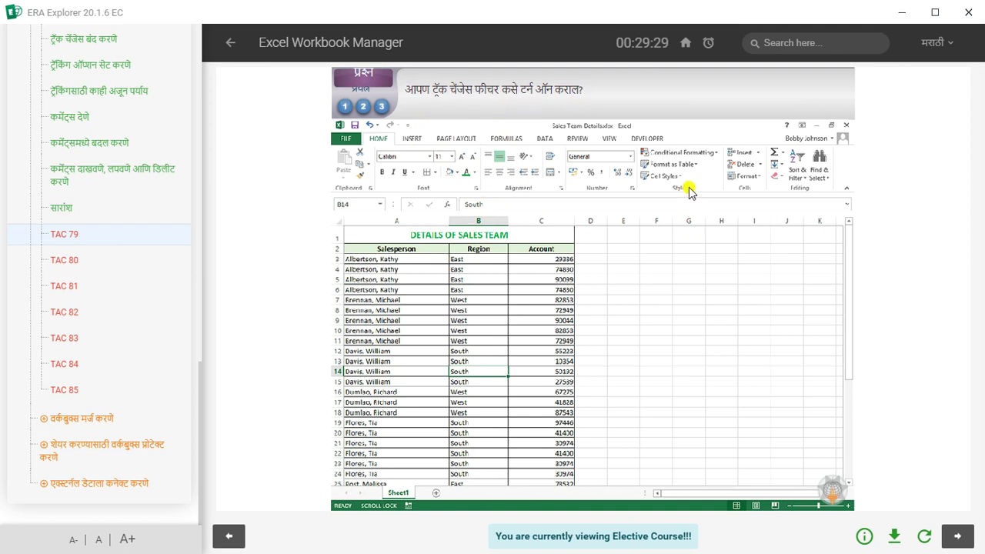
{"action": "left_click", "coordinate": [579, 140]}
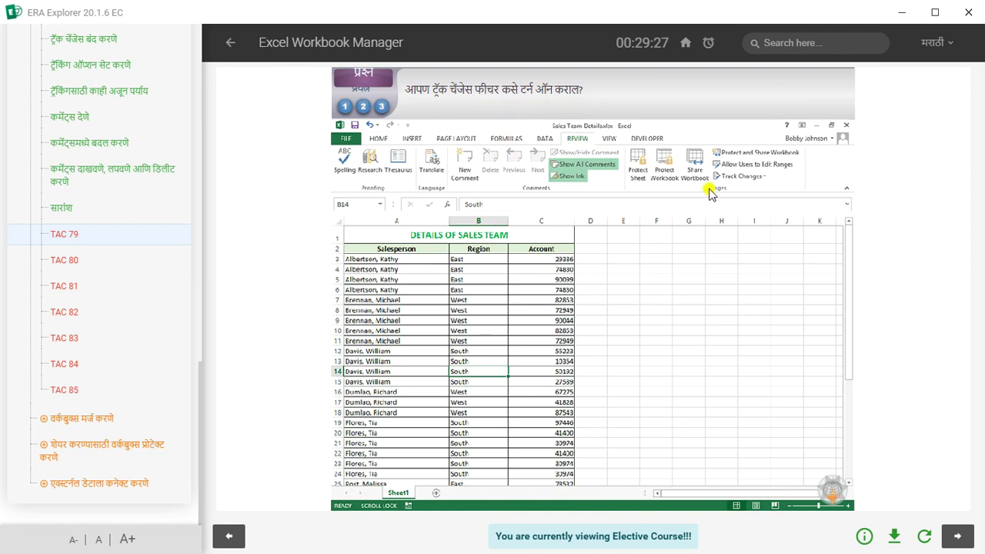
{"action": "left_click", "coordinate": [740, 179]}
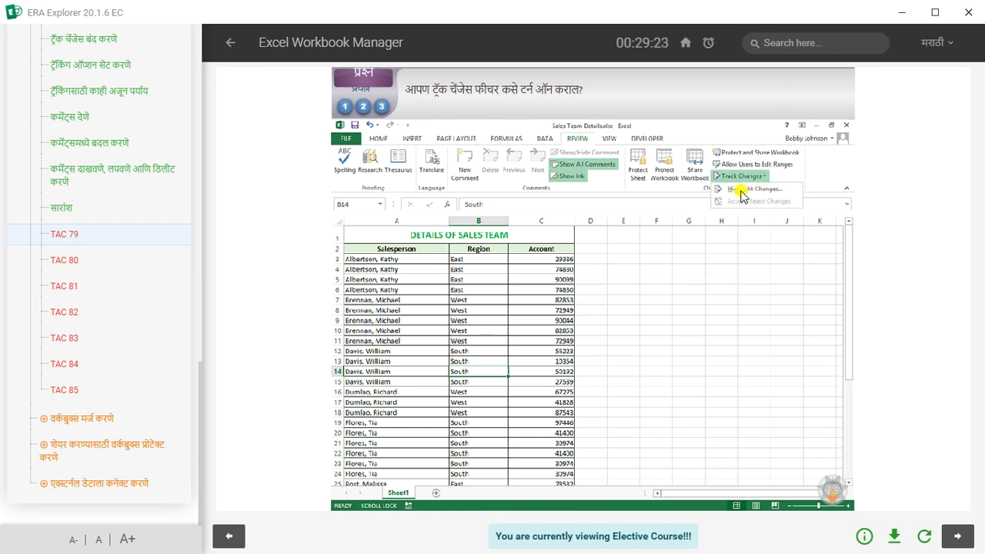
{"action": "left_click", "coordinate": [741, 192]}
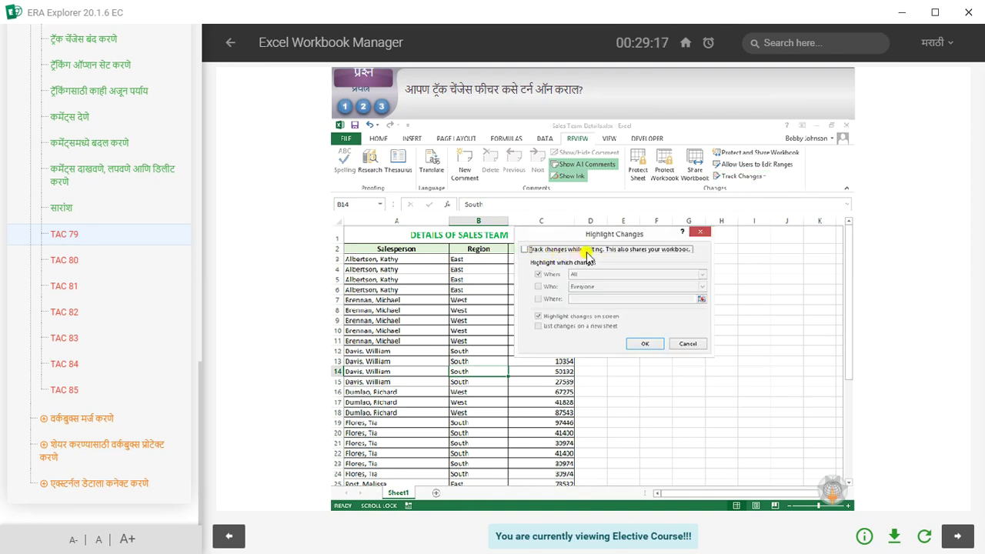
{"action": "left_click", "coordinate": [525, 249]}
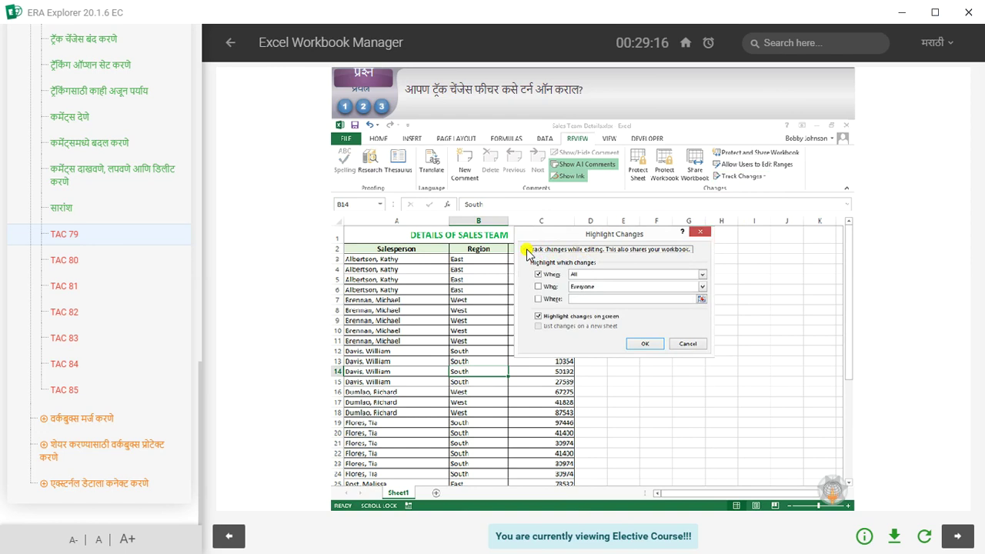
{"action": "left_click", "coordinate": [646, 342]}
{"action": "left_click", "coordinate": [573, 347]}
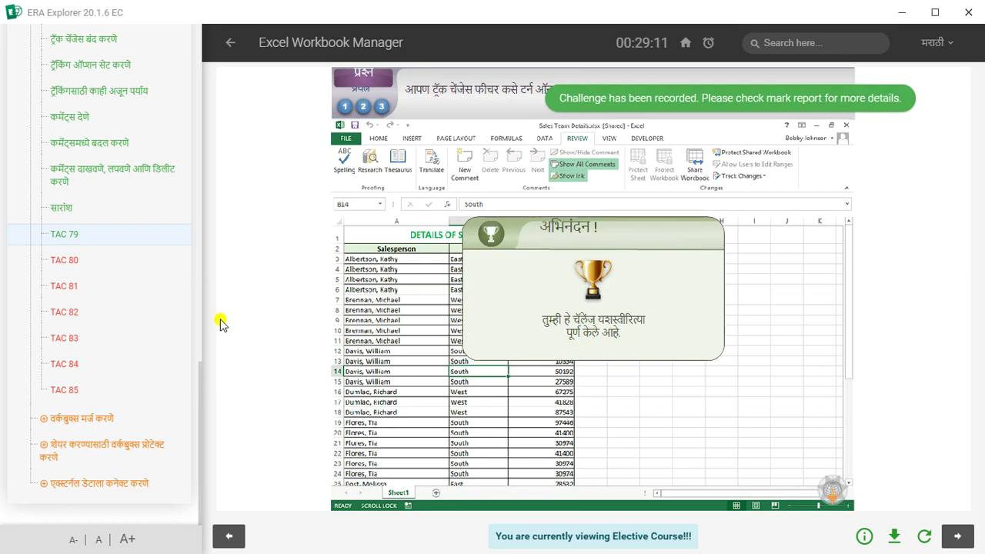
- Complete the TAC 80 challenge by using Highlight Changes to list the tracked changes on a separate History sheet
{"action": "left_click", "coordinate": [83, 264]}
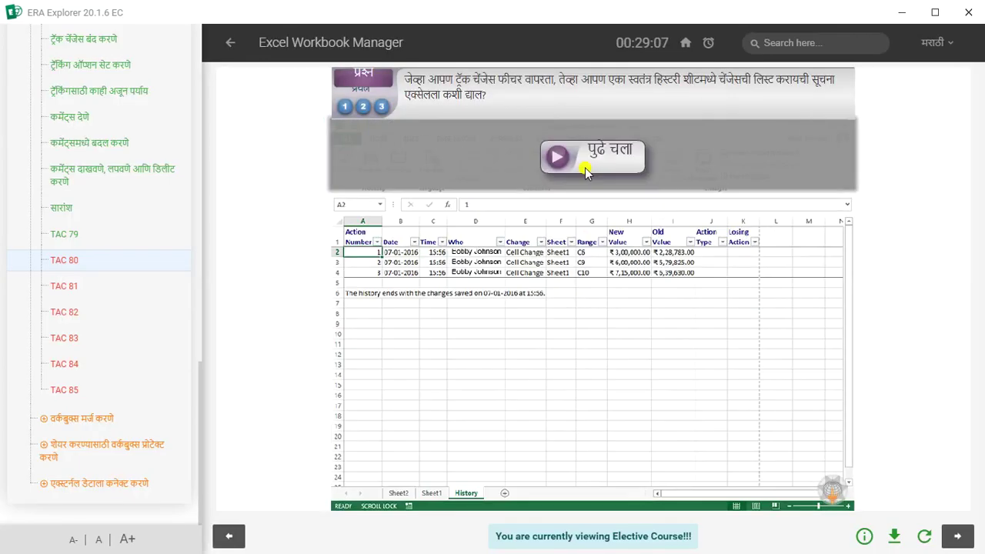
{"action": "left_click", "coordinate": [586, 169]}
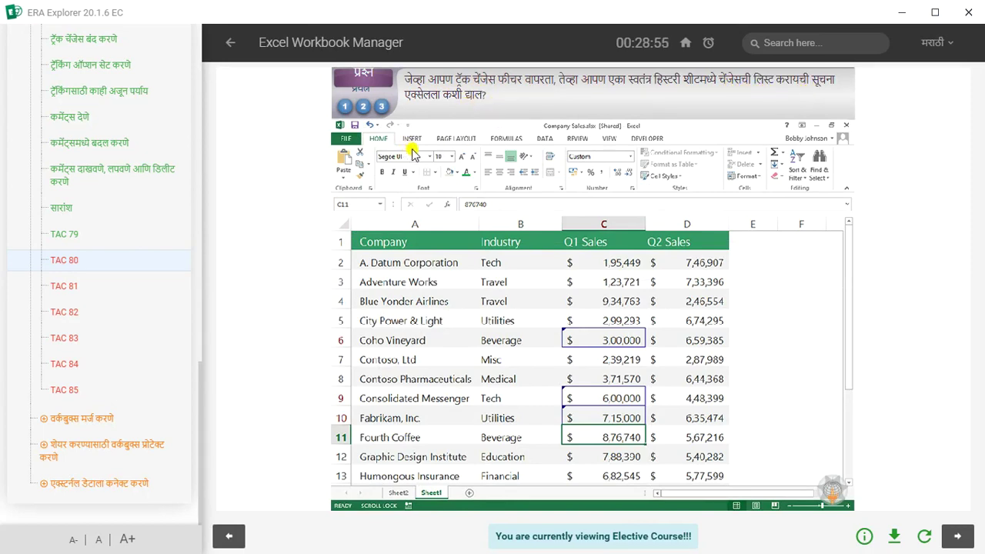
{"action": "left_click", "coordinate": [579, 139]}
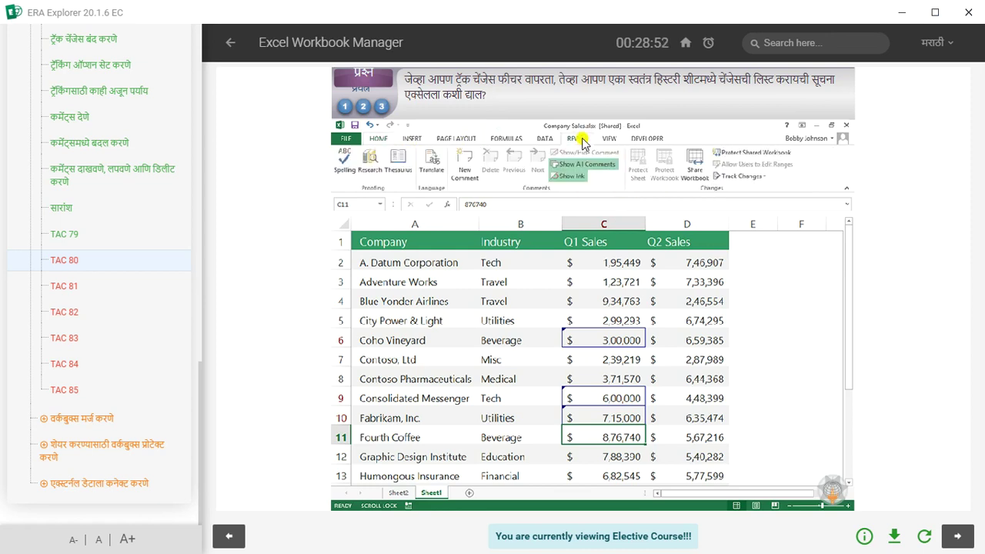
{"action": "left_click", "coordinate": [737, 178]}
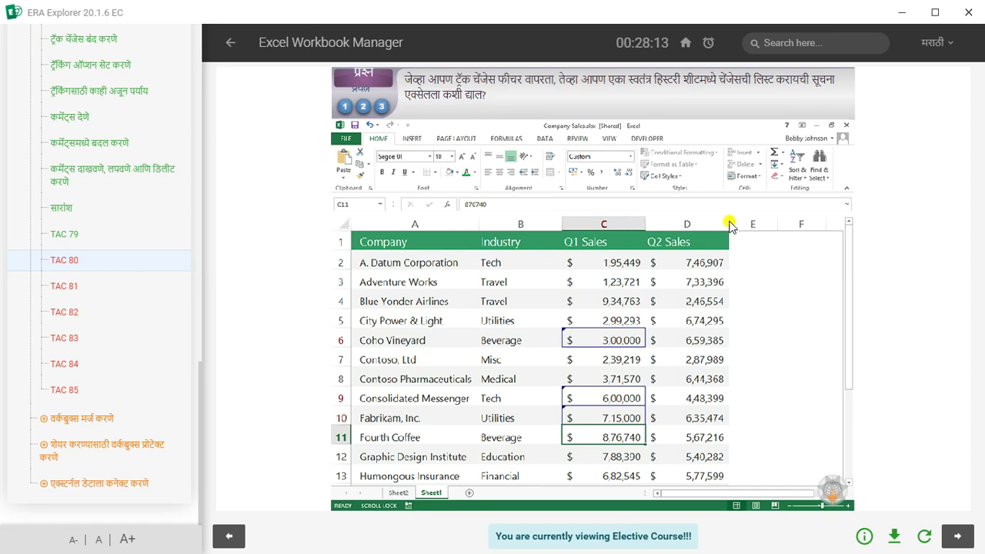
{"action": "left_click", "coordinate": [582, 142]}
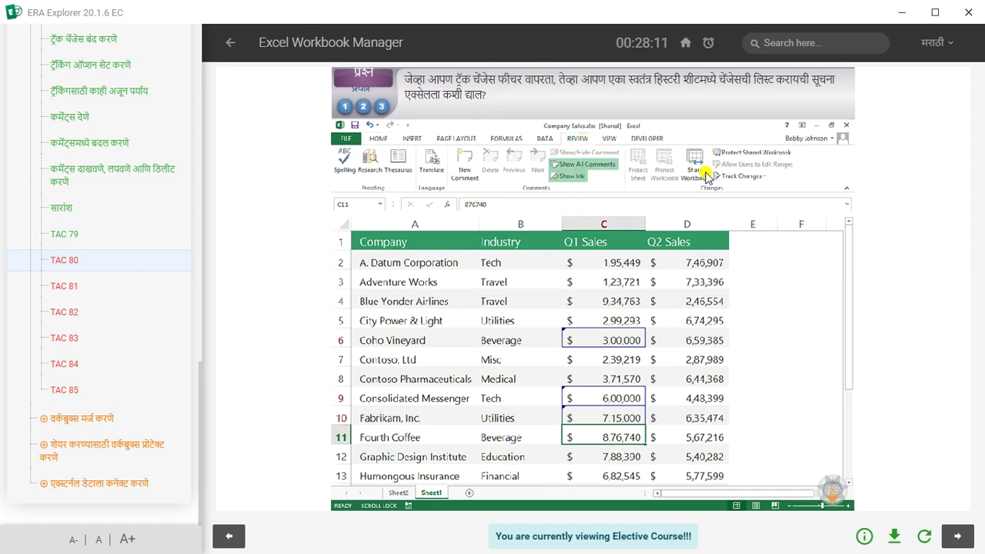
{"action": "left_click", "coordinate": [741, 177]}
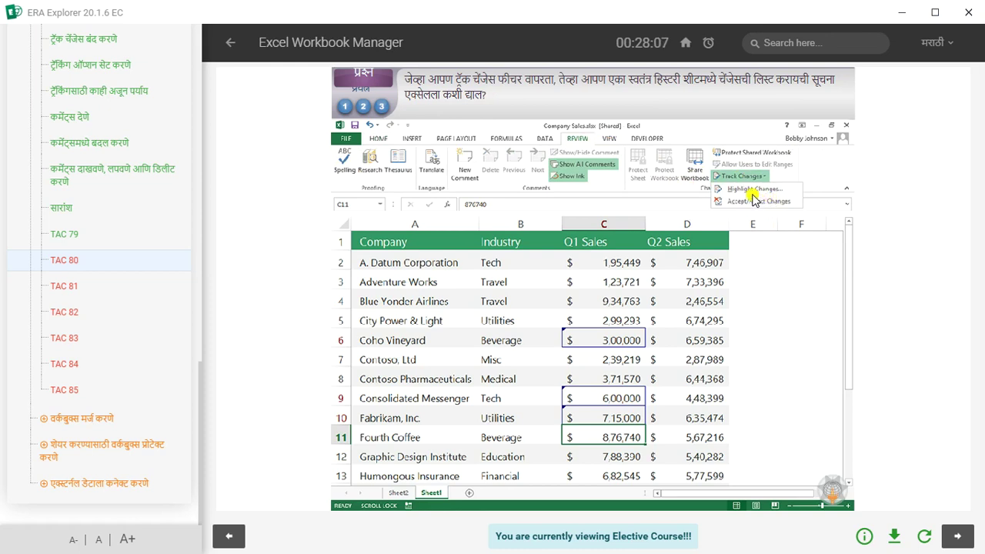
{"action": "left_click", "coordinate": [747, 192]}
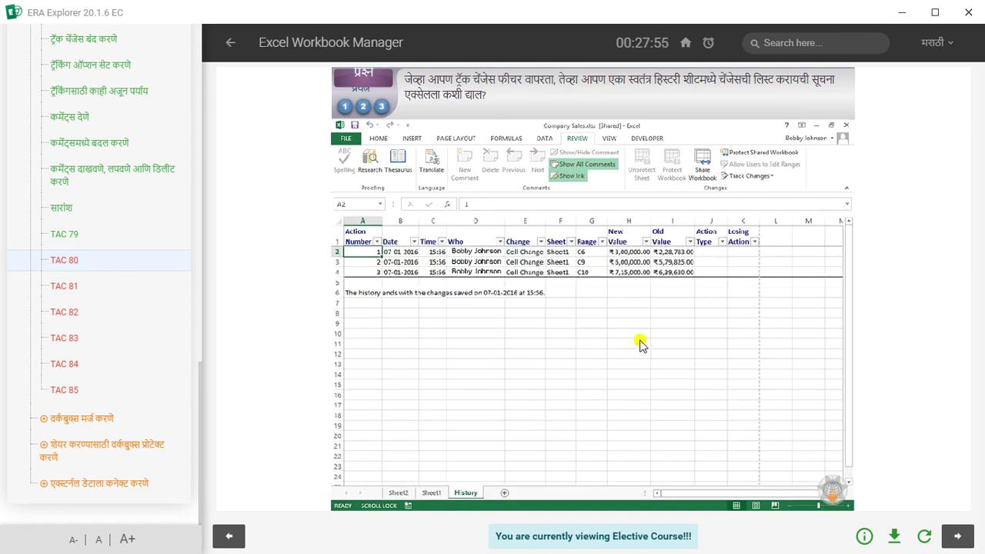
- Complete the TAC 81 challenge by accepting the tracked change in the Company Sales workbook
{"action": "left_click", "coordinate": [80, 289]}
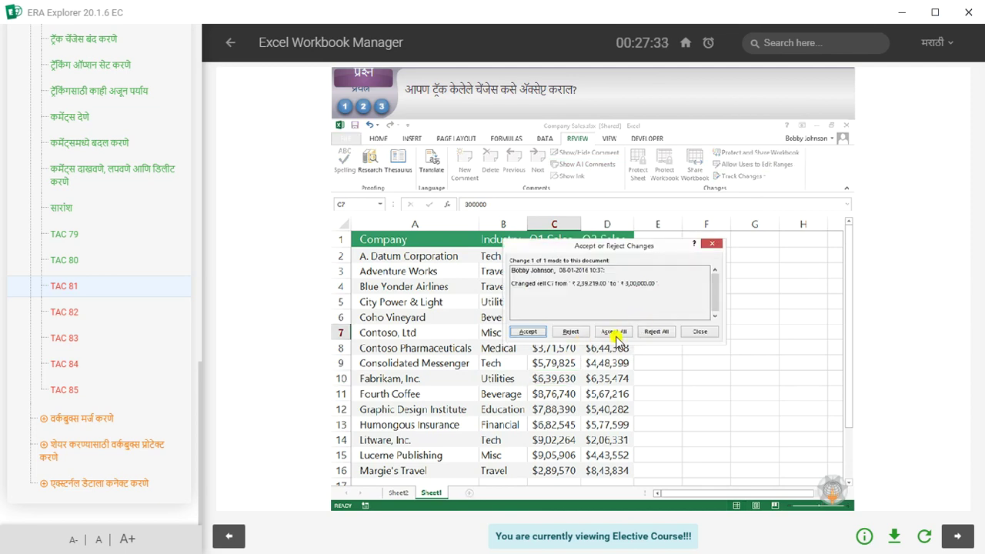
{"action": "left_click", "coordinate": [538, 332]}
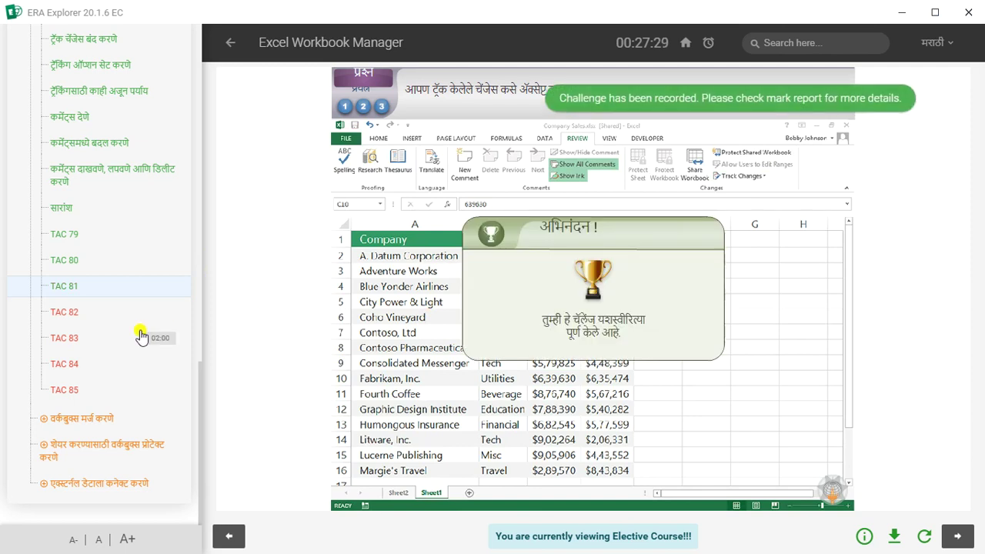
- Complete the TAC 82 challenge by sharing the Company Sales workbook so more than one user can make changes at the same time
{"action": "left_click", "coordinate": [83, 317]}
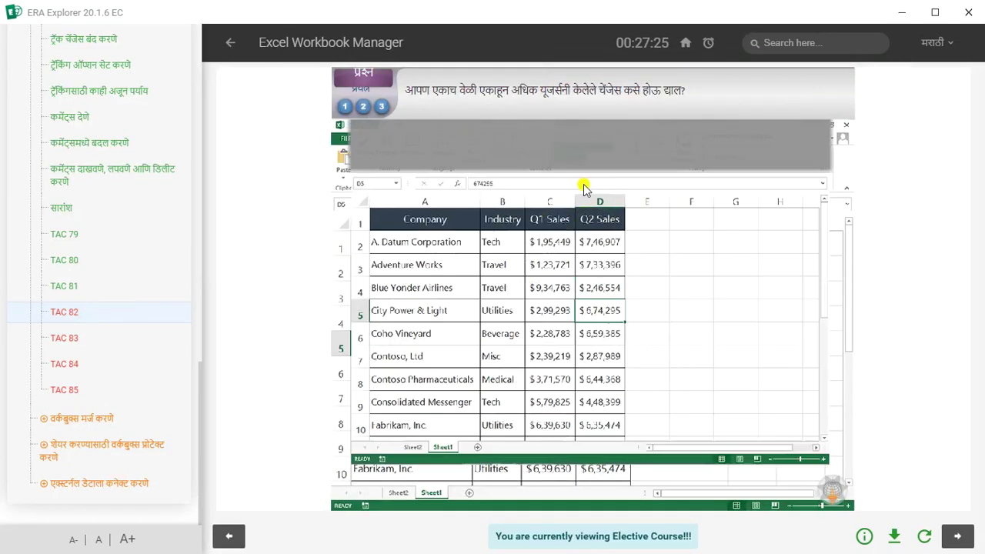
{"action": "left_click", "coordinate": [583, 161]}
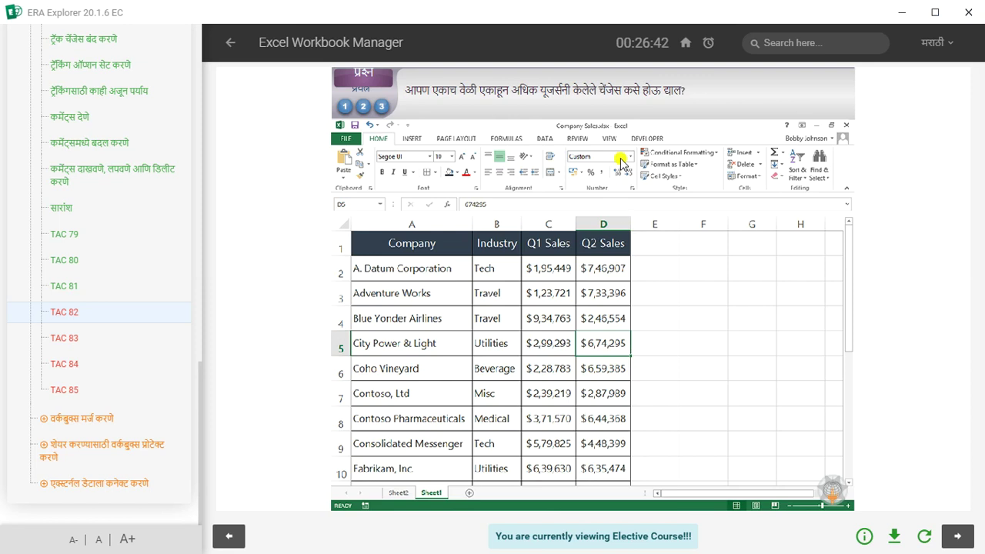
{"action": "left_click", "coordinate": [579, 139]}
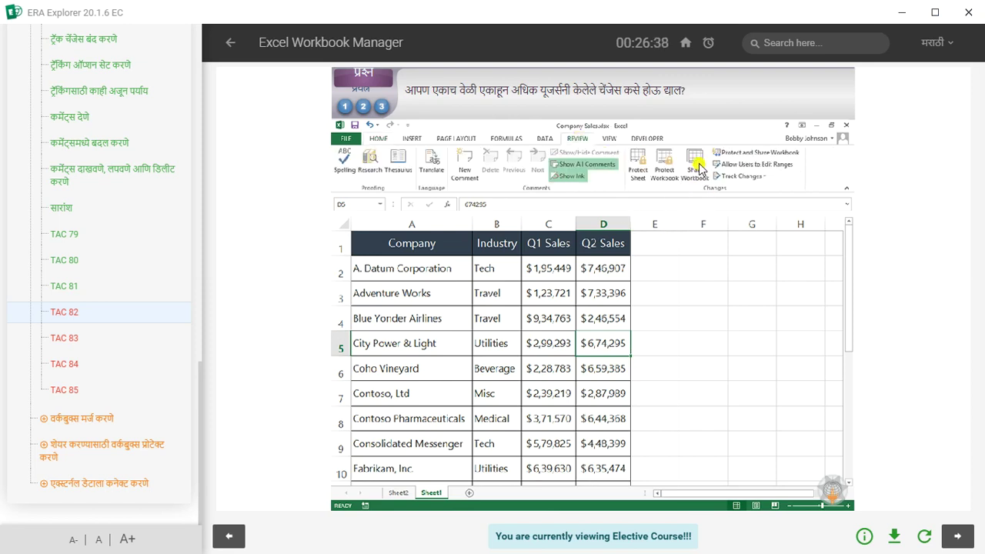
{"action": "left_click", "coordinate": [694, 182]}
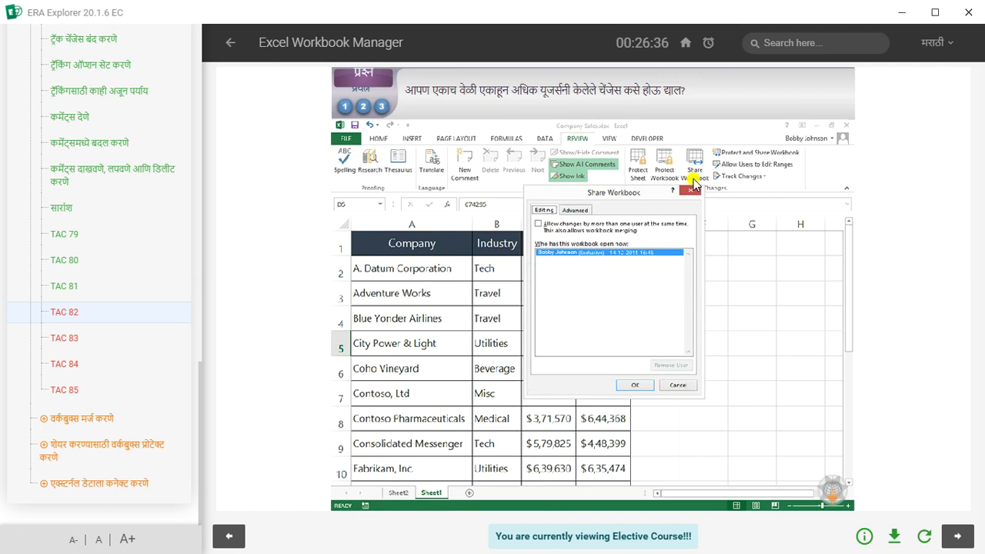
{"action": "left_click", "coordinate": [542, 228]}
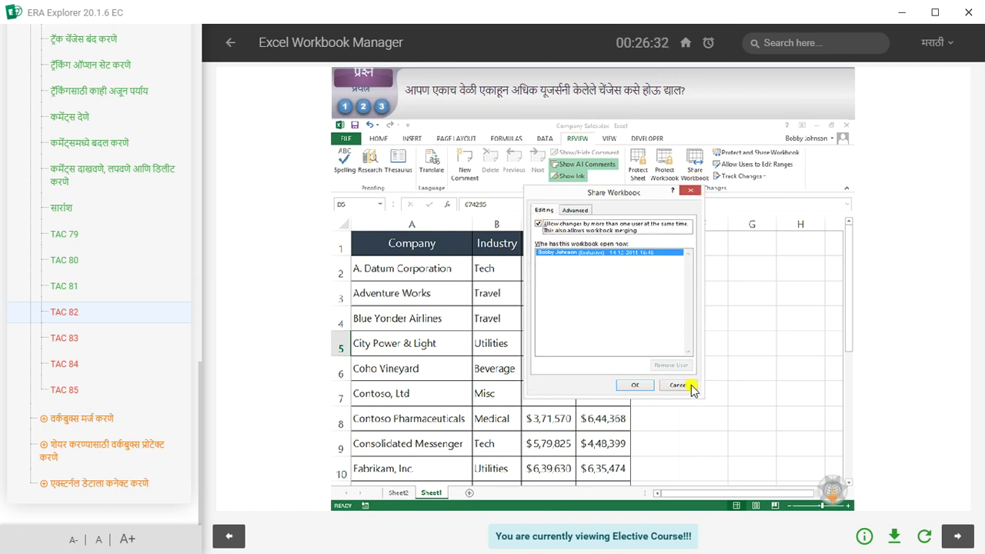
{"action": "left_click", "coordinate": [645, 387]}
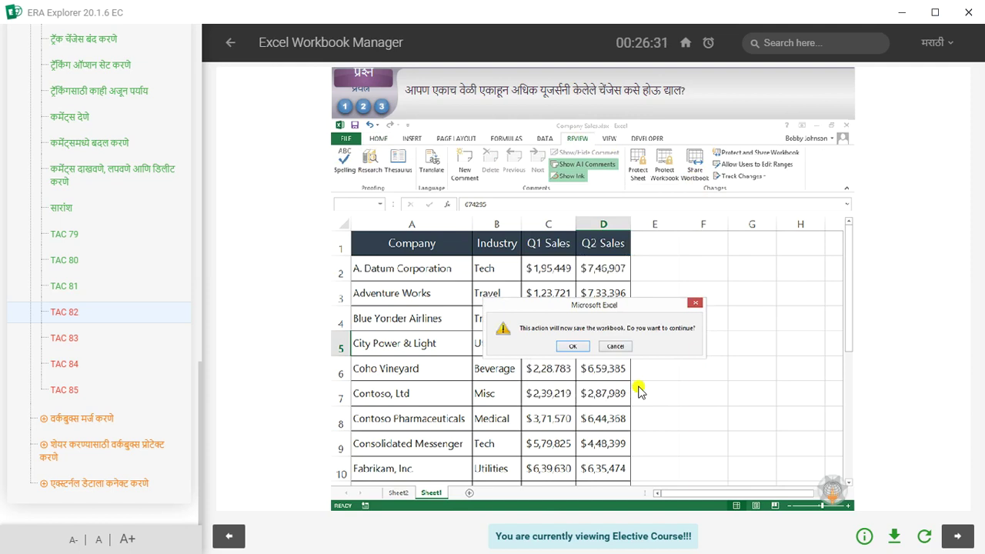
{"action": "left_click", "coordinate": [570, 346]}
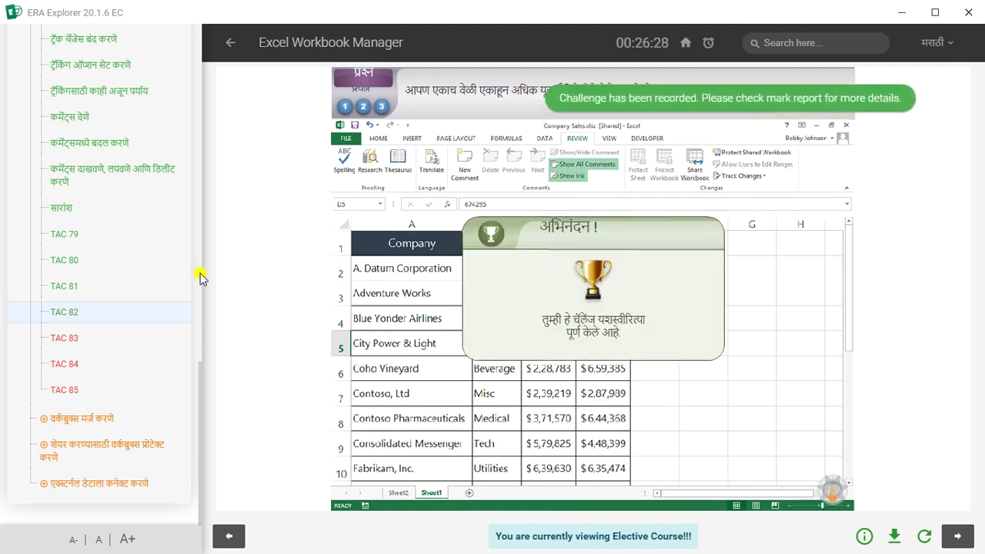
- Complete the TAC 83 challenge by adding a new comment to cell C16 of the Yearly Office Budget workbook
{"action": "left_click", "coordinate": [59, 347]}
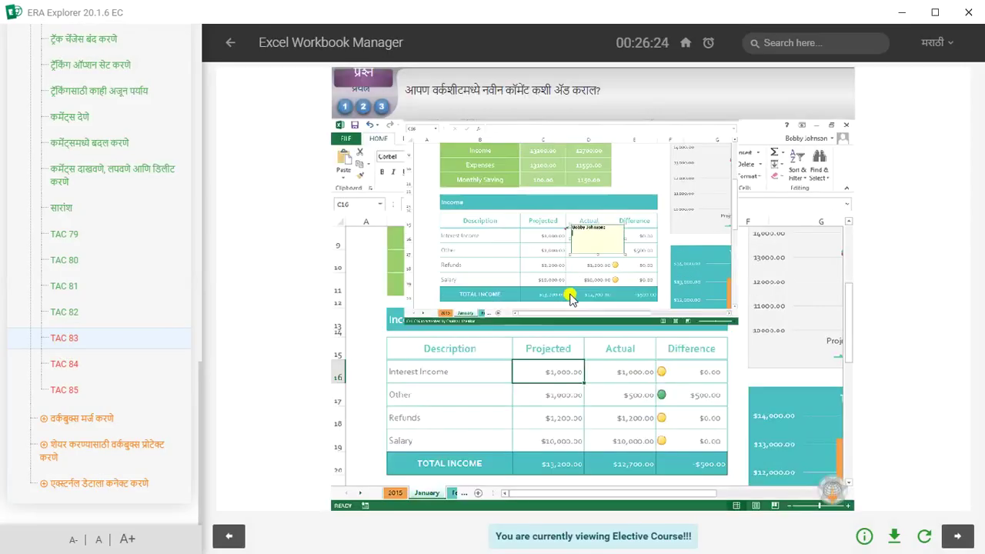
{"action": "left_click", "coordinate": [598, 160]}
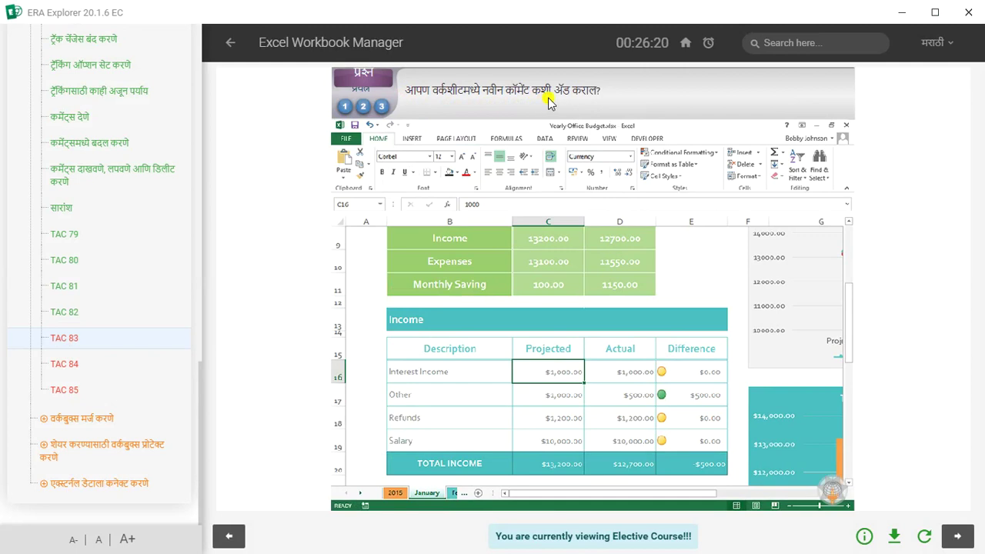
{"action": "left_click", "coordinate": [583, 139]}
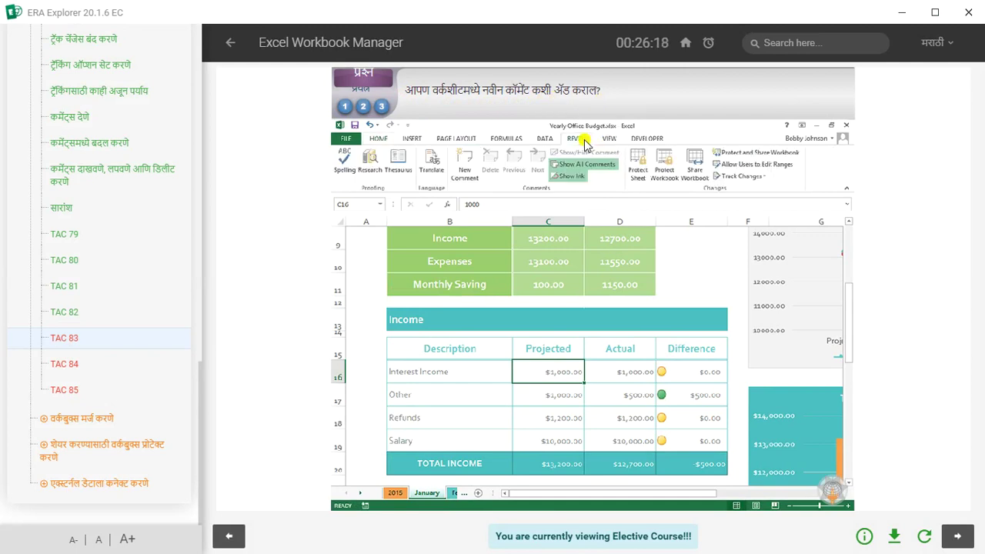
{"action": "left_click", "coordinate": [467, 178]}
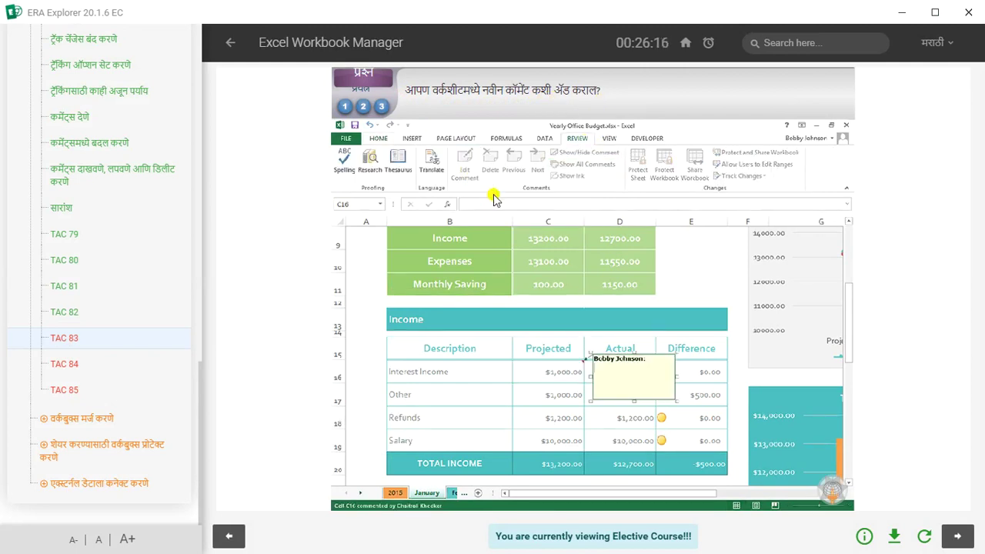
- Complete the TAC 84 challenge by showing all comments in the Planner worksheet
{"action": "left_click", "coordinate": [62, 369]}
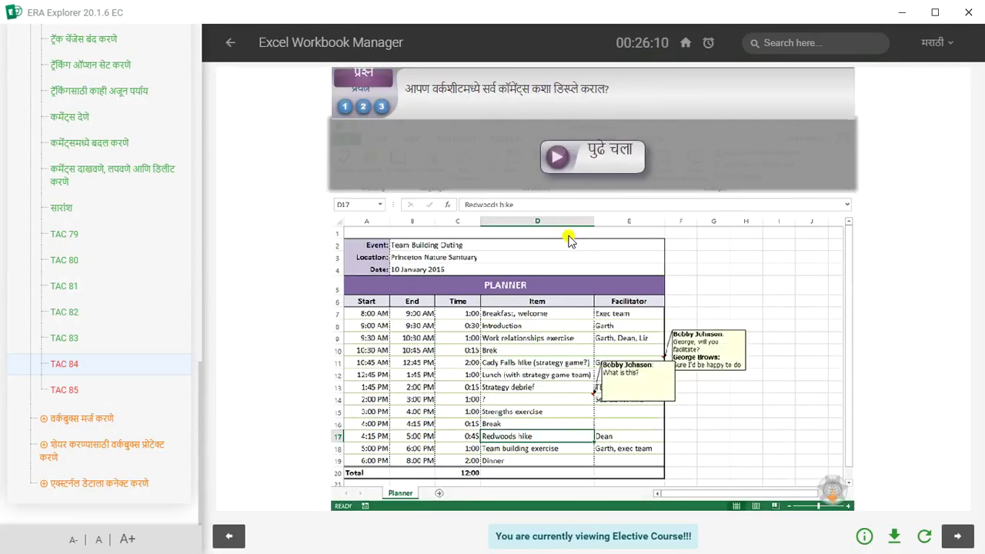
{"action": "left_click", "coordinate": [605, 160]}
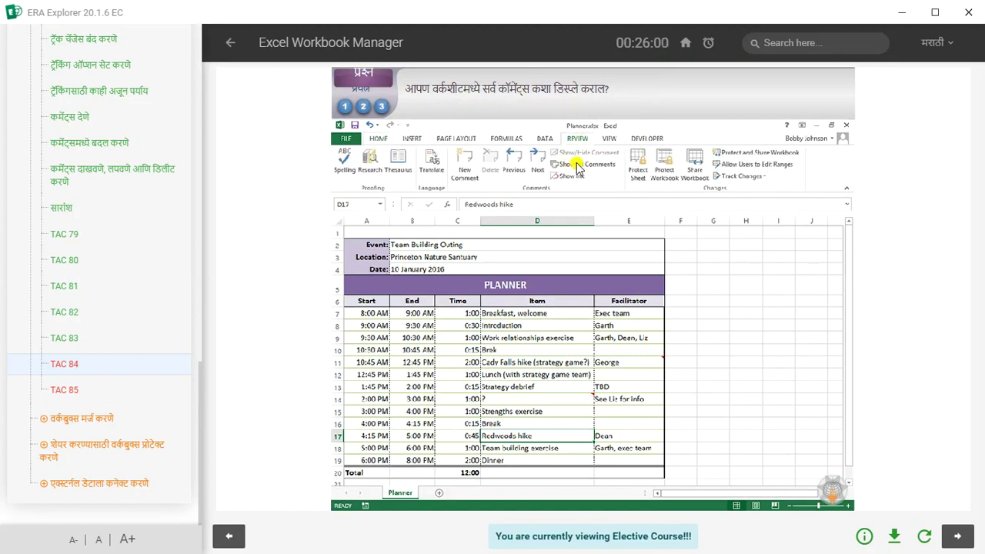
{"action": "left_click", "coordinate": [583, 168]}
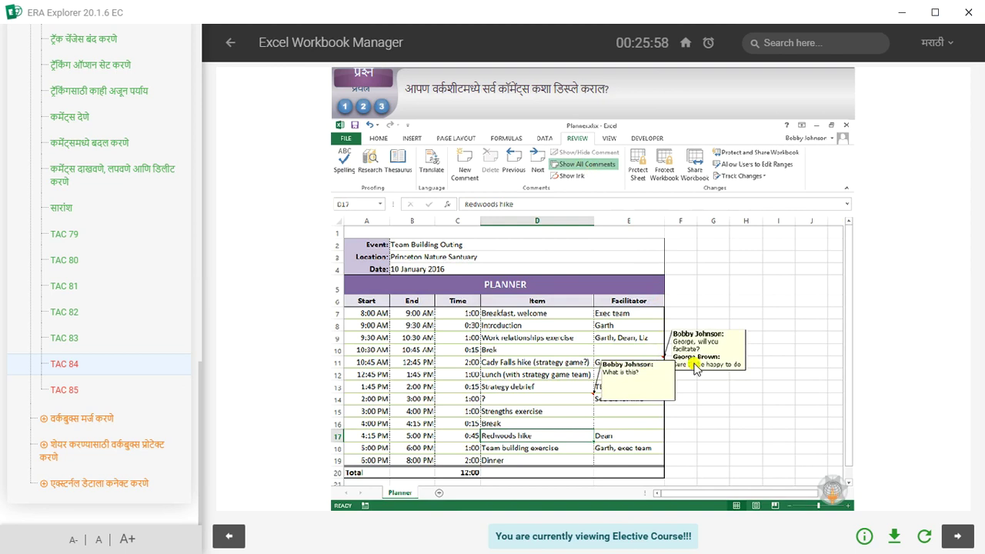
- Answer the TAC 85 question about tracking sheet name changes with चूक and submit it
{"action": "left_click", "coordinate": [64, 390]}
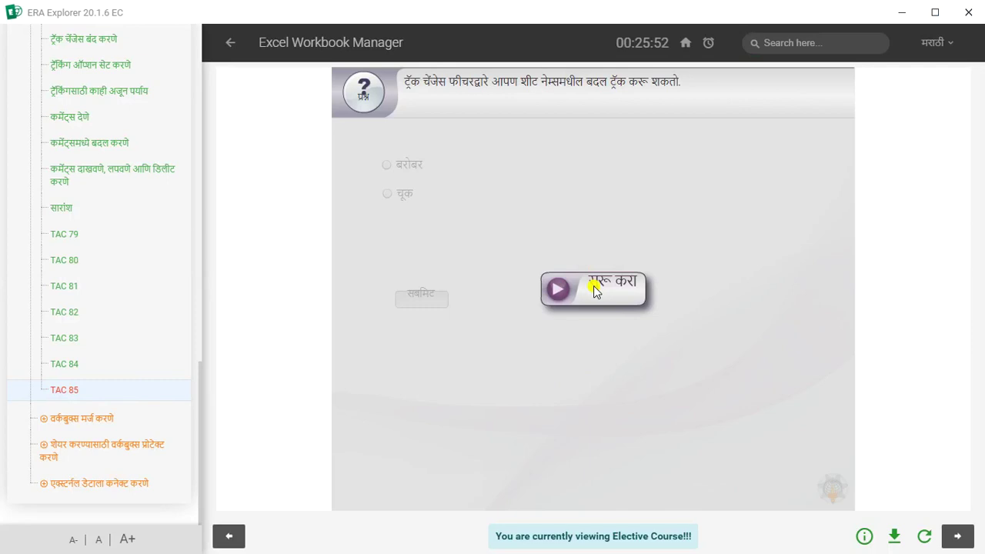
{"action": "left_click", "coordinate": [594, 286]}
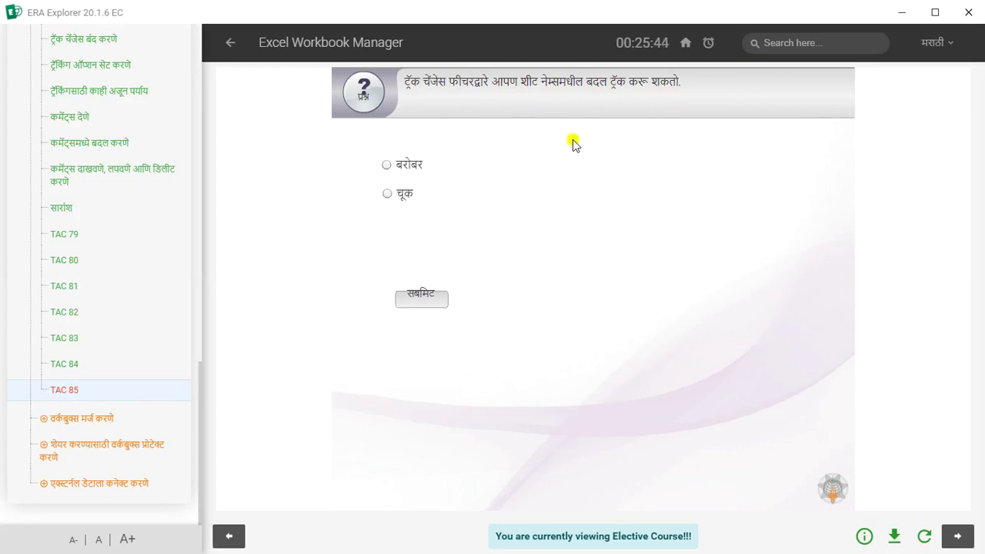
{"action": "left_click", "coordinate": [395, 194]}
{"action": "left_click", "coordinate": [443, 300]}
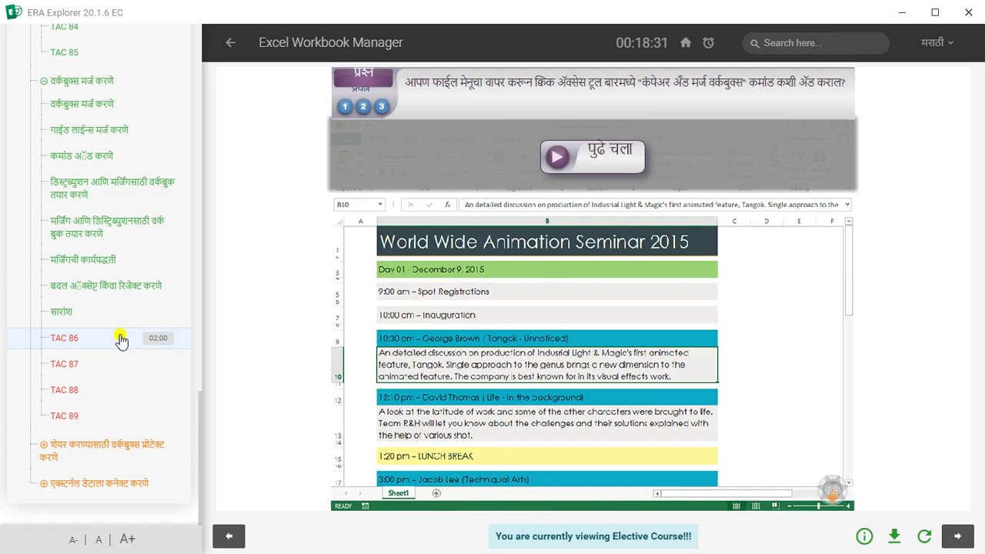
- Complete the TAC 86 challenge by adding the Compare and Merge Workbooks command to the Quick Access Toolbar through Excel Options
{"action": "left_click", "coordinate": [562, 159]}
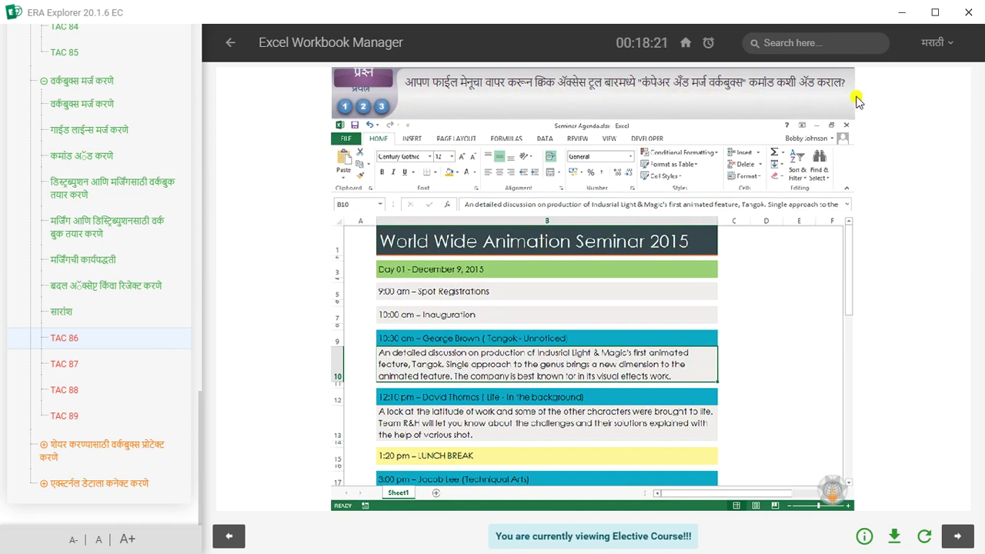
{"action": "left_click", "coordinate": [350, 141]}
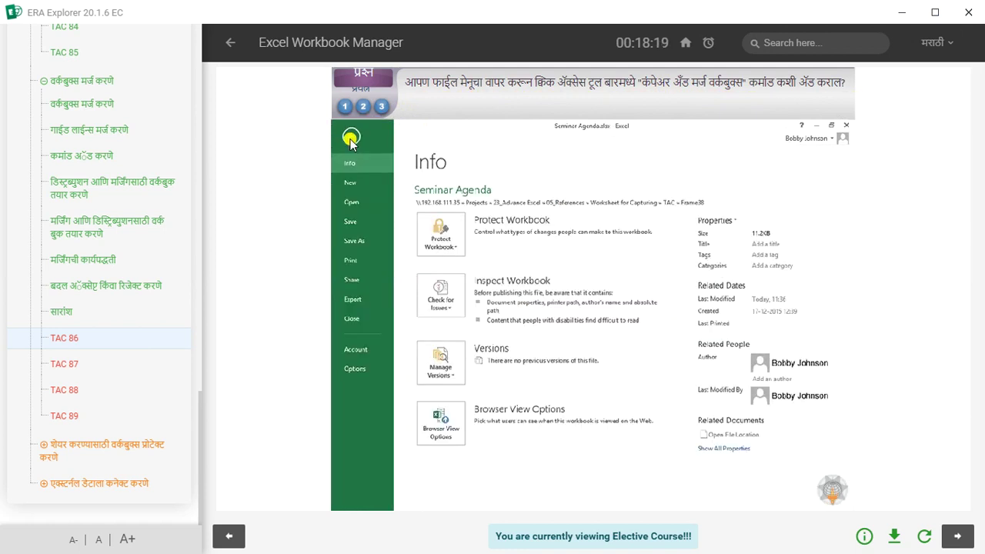
{"action": "left_click", "coordinate": [355, 371]}
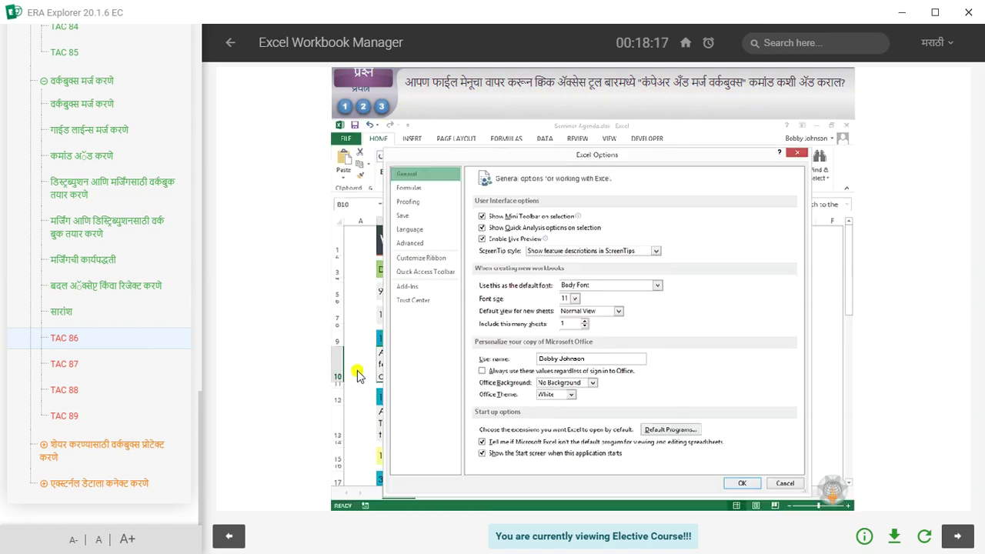
{"action": "left_click", "coordinate": [421, 264]}
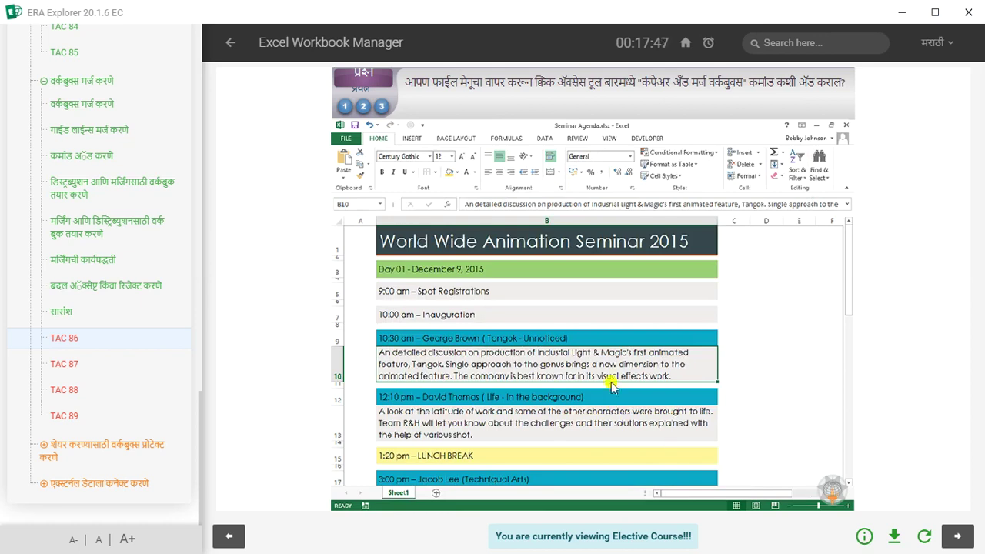
- Merge a workbook into the Total Sales master workbook for TAC 87, and accept all tracked changes for TAC 88
{"action": "left_click", "coordinate": [73, 367]}
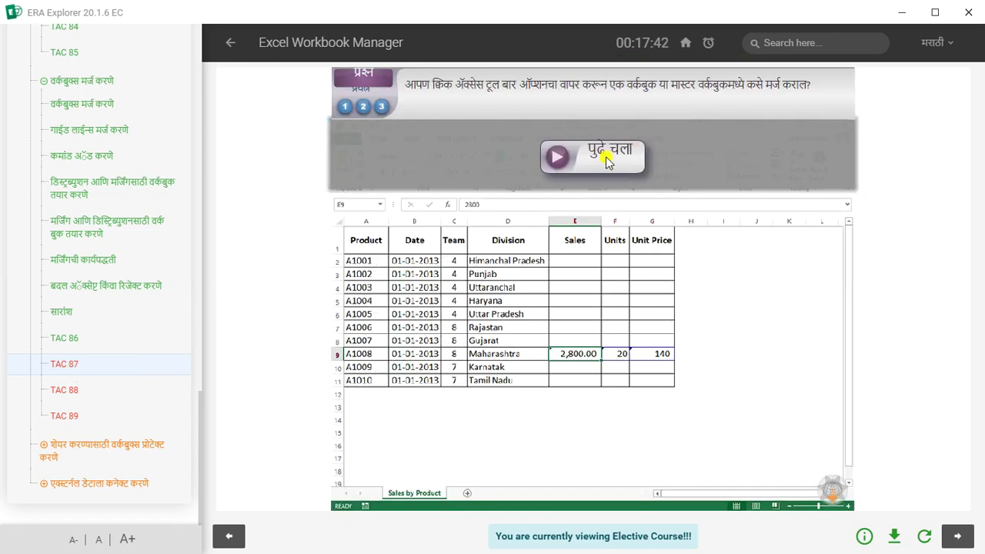
{"action": "left_click", "coordinate": [607, 162]}
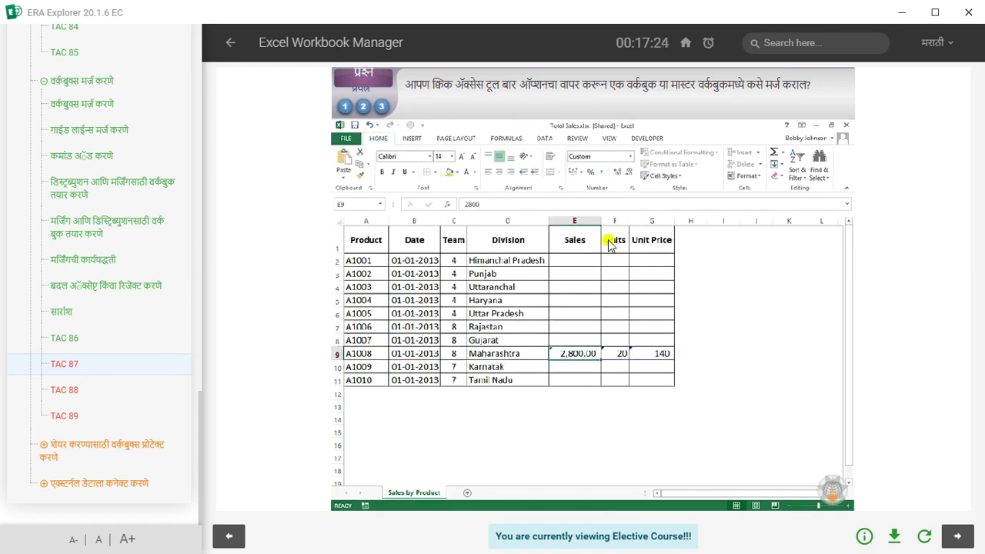
{"action": "left_click", "coordinate": [90, 392]}
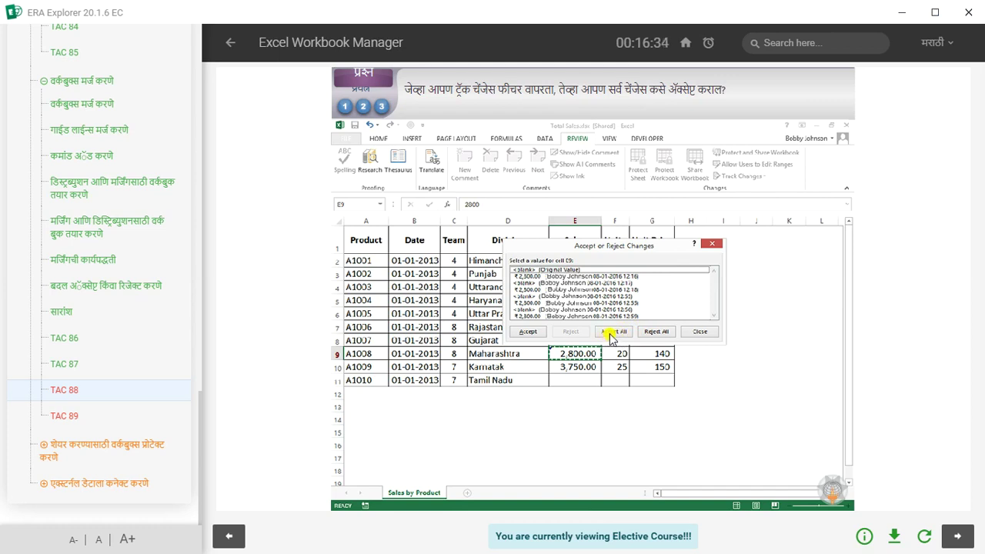
{"action": "left_click", "coordinate": [610, 334]}
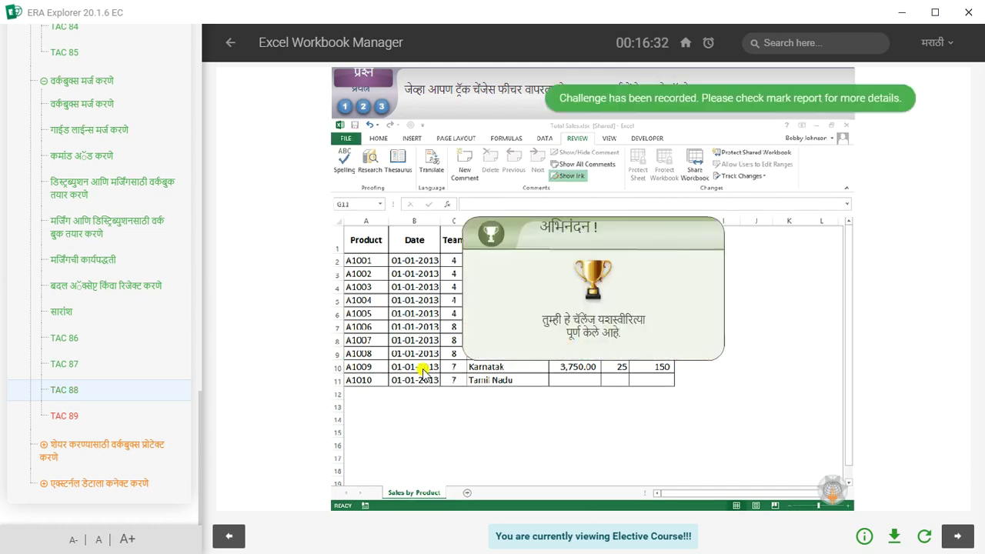
- Answer the TAC 89 question about differently designed workbooks for merging with चूक and submit it
{"action": "left_click", "coordinate": [75, 416]}
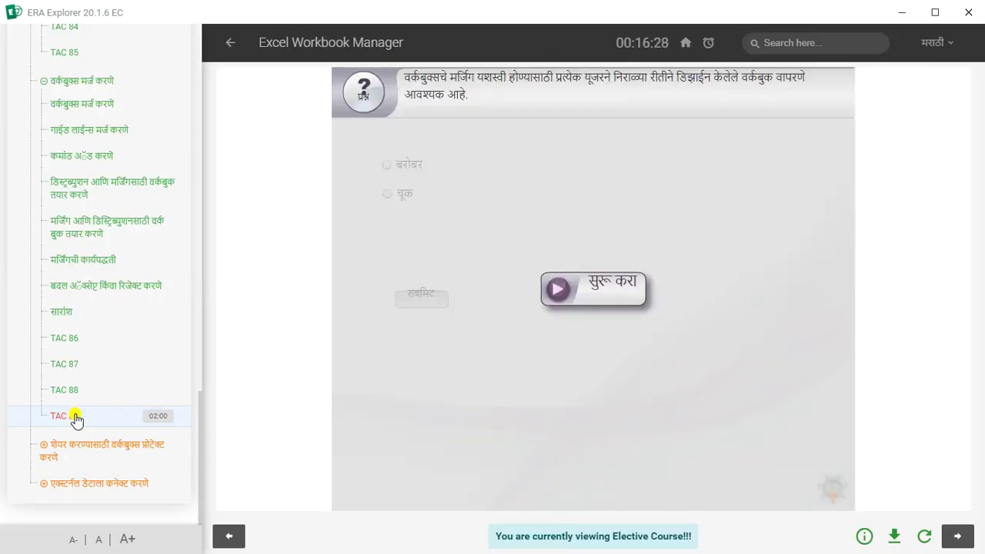
{"action": "left_click", "coordinate": [616, 287]}
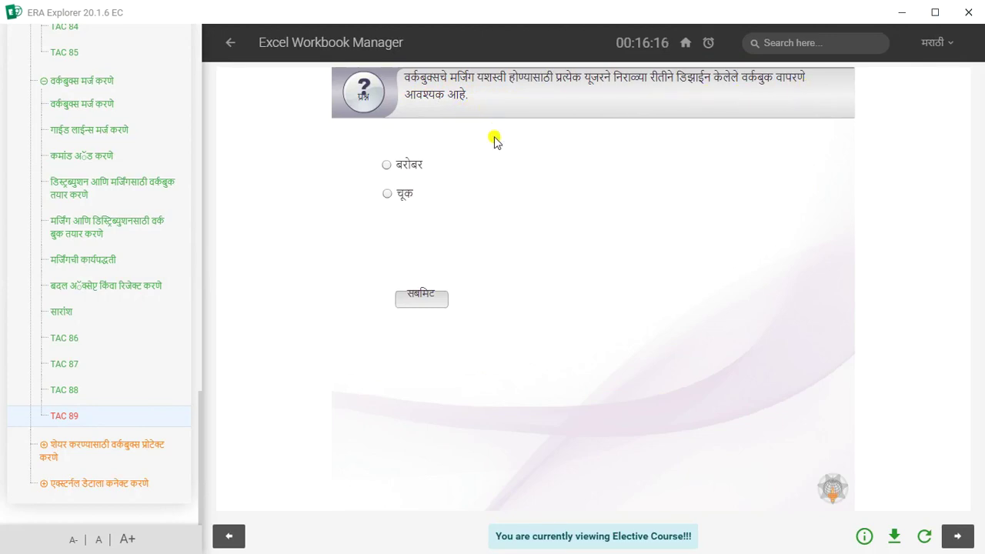
{"action": "left_click", "coordinate": [404, 194]}
{"action": "left_click", "coordinate": [439, 297]}
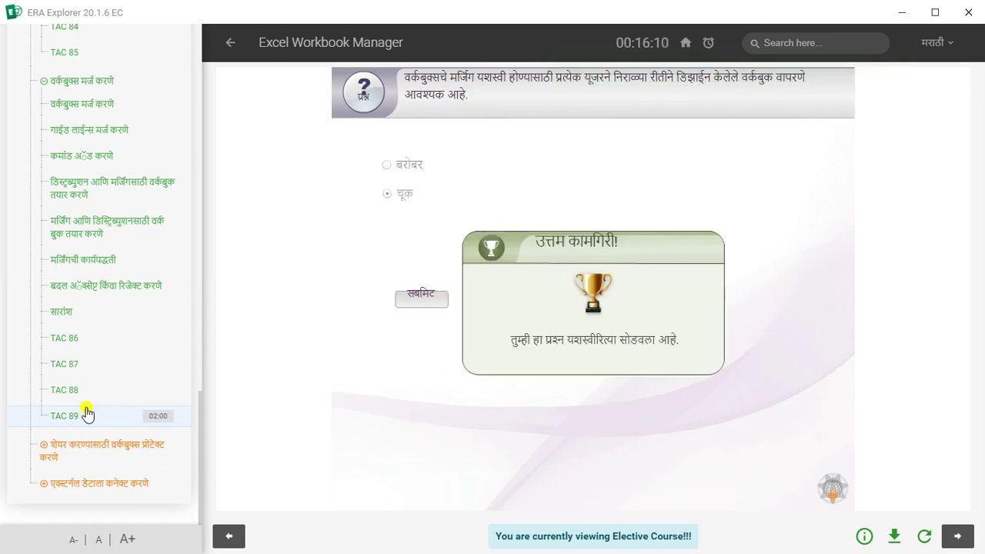
- Expand the section on protecting workbooks for sharing and open its सारांश lesson
{"action": "left_click", "coordinate": [88, 446]}
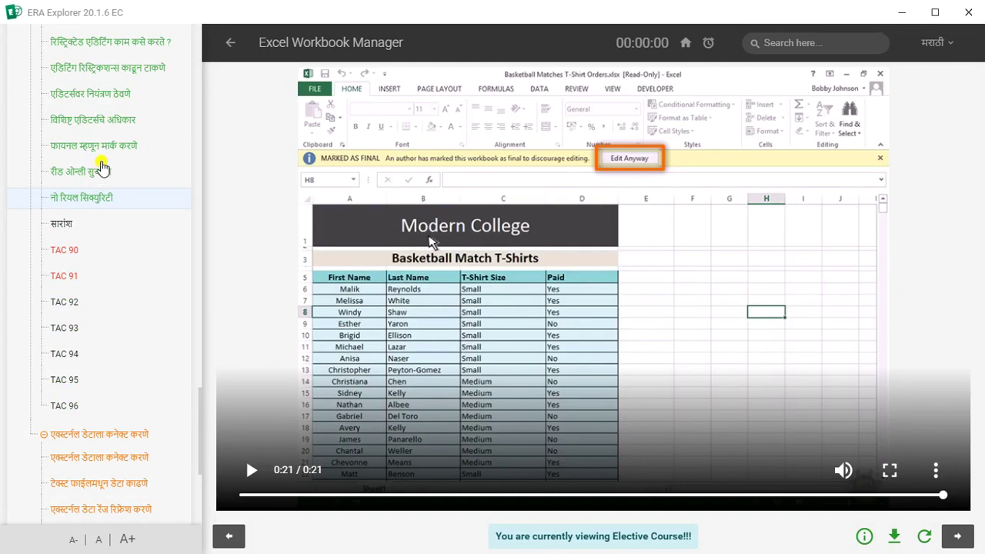
{"action": "left_click", "coordinate": [72, 223]}
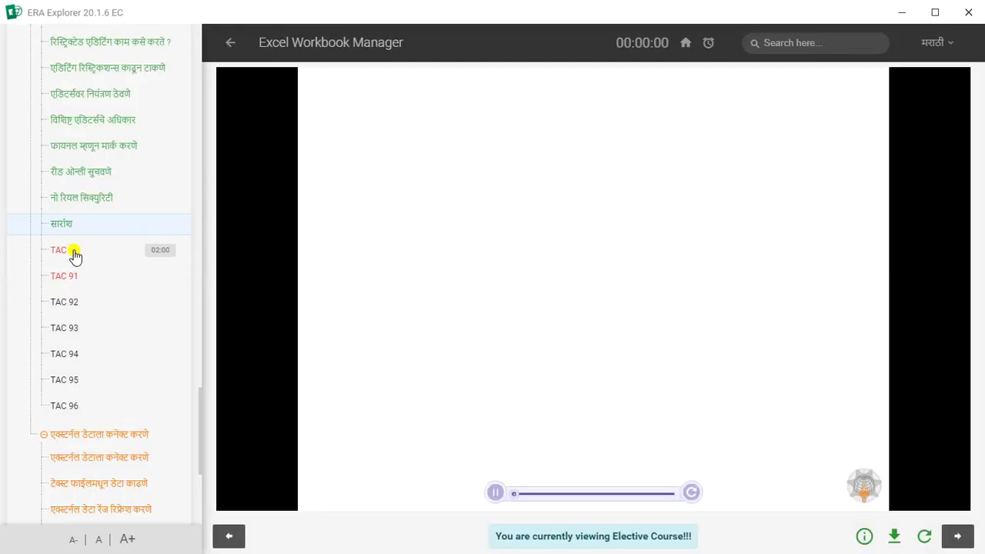
- Complete the TAC 90 challenge by encrypting the Exam Record workbook with a password, entering and confirming the password
{"action": "left_click", "coordinate": [75, 253]}
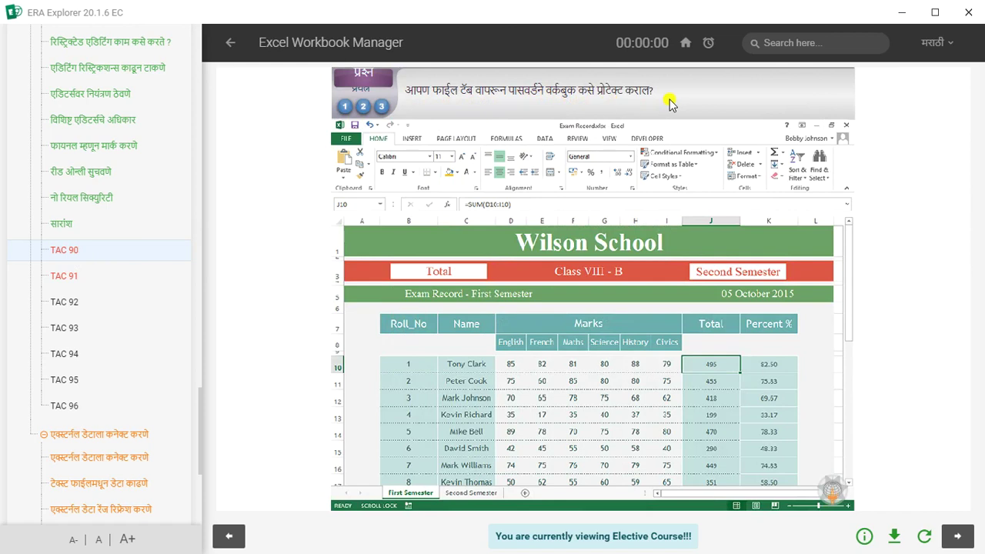
{"action": "left_click", "coordinate": [351, 138]}
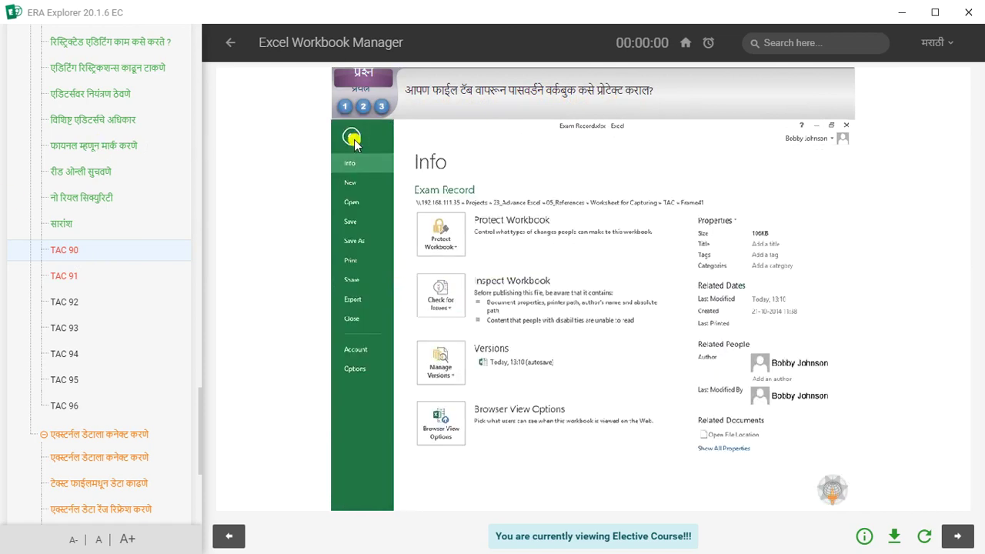
{"action": "left_click", "coordinate": [440, 245]}
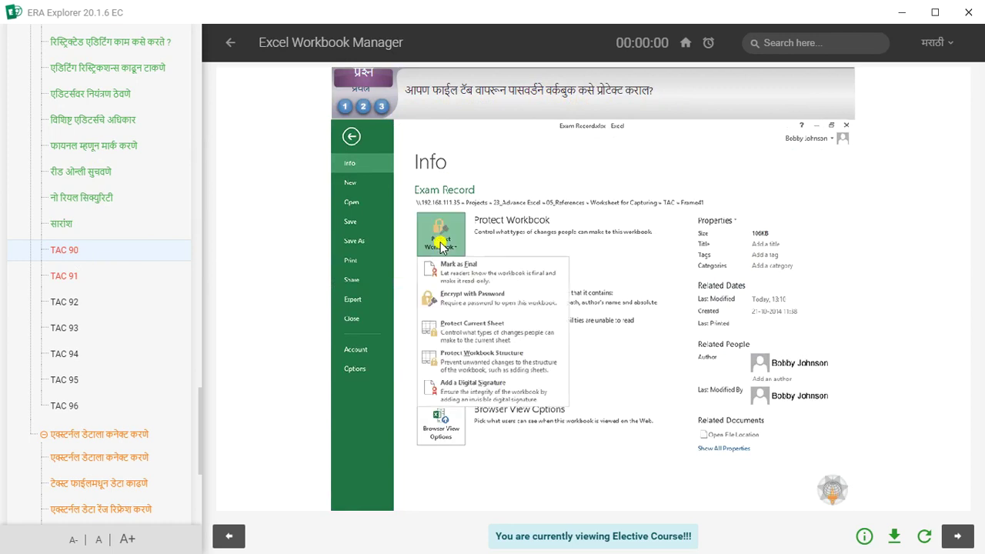
{"action": "left_click", "coordinate": [464, 300]}
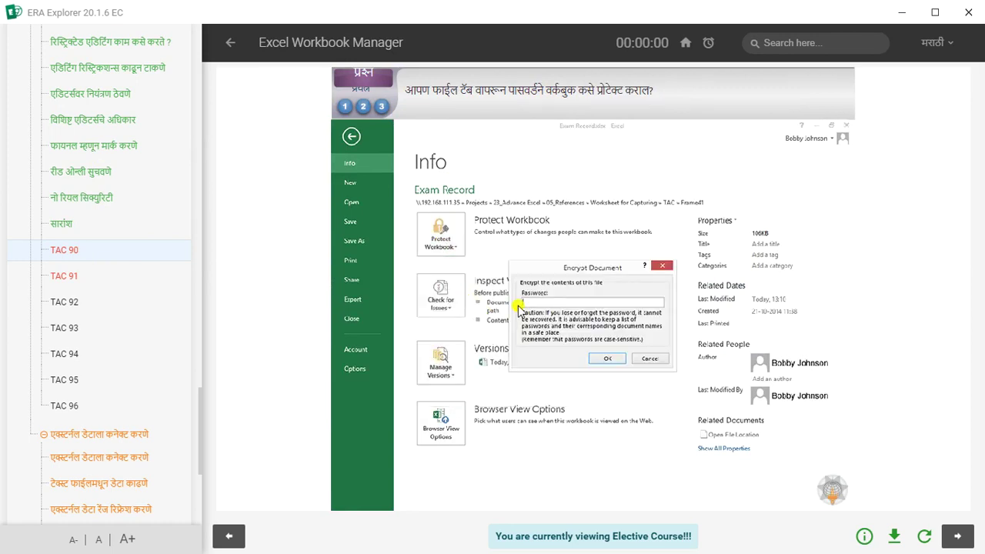
{"action": "type", "text": "••••••"}
{"action": "left_click", "coordinate": [603, 359]}
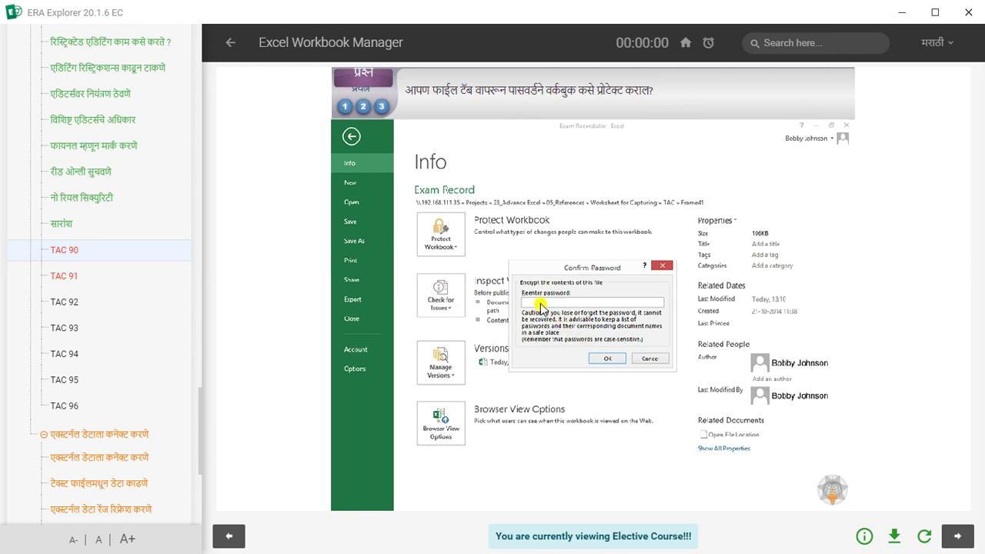
{"action": "left_click", "coordinate": [607, 359]}
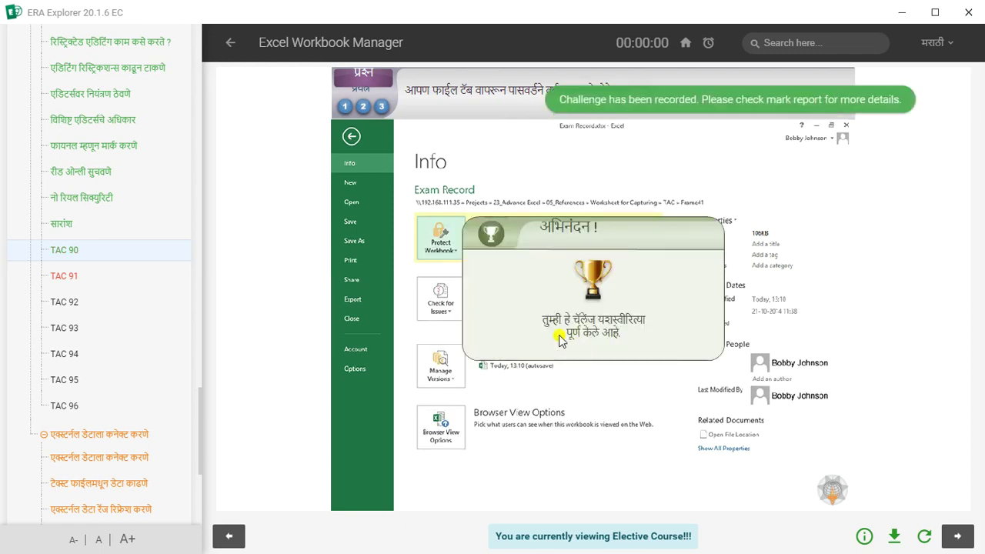
- Complete the TAC 91 challenge by protecting the current sheet through the Format options, entering and confirming the unprotect password
{"action": "left_click", "coordinate": [65, 277]}
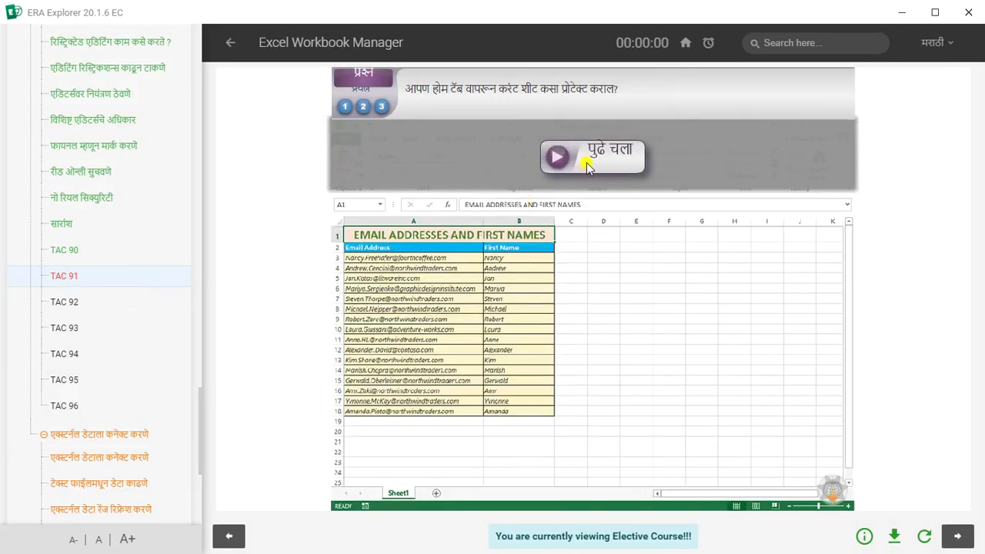
{"action": "left_click", "coordinate": [586, 168]}
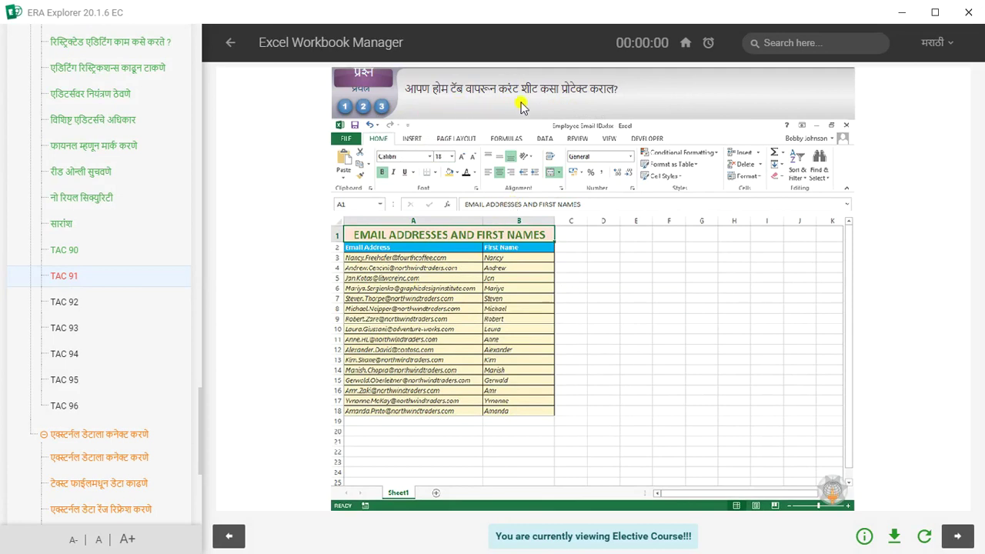
{"action": "left_click", "coordinate": [352, 143]}
{"action": "left_click", "coordinate": [743, 181]}
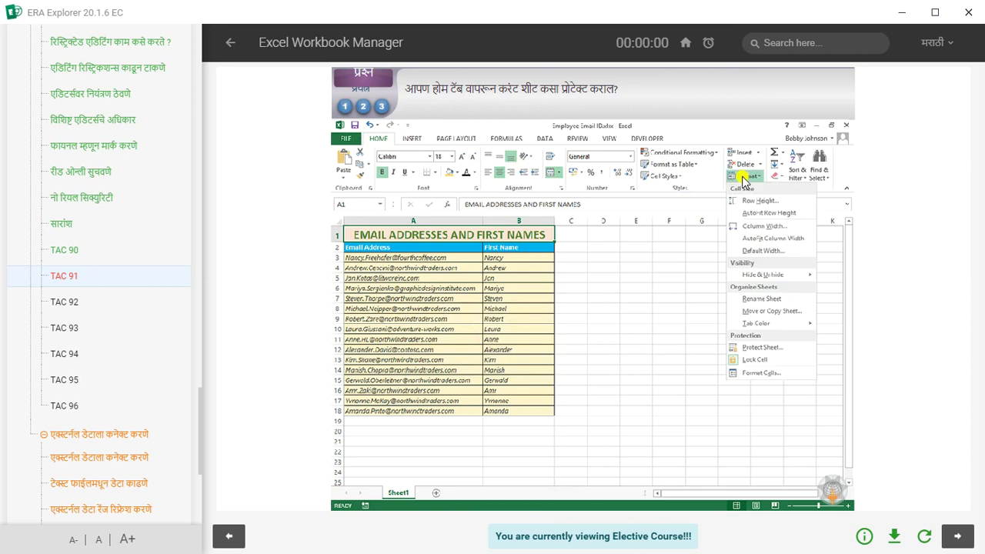
{"action": "left_click", "coordinate": [759, 350]}
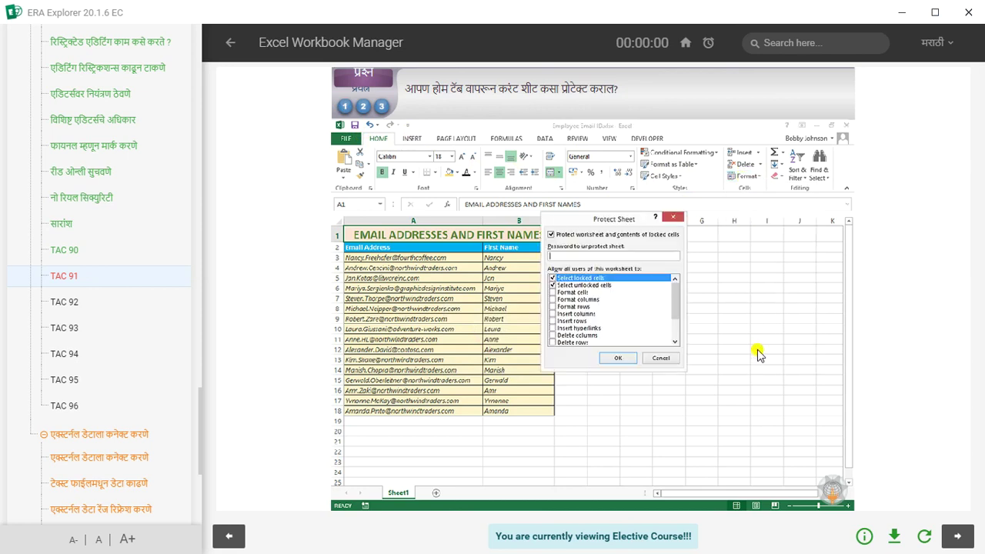
{"action": "left_click", "coordinate": [577, 259]}
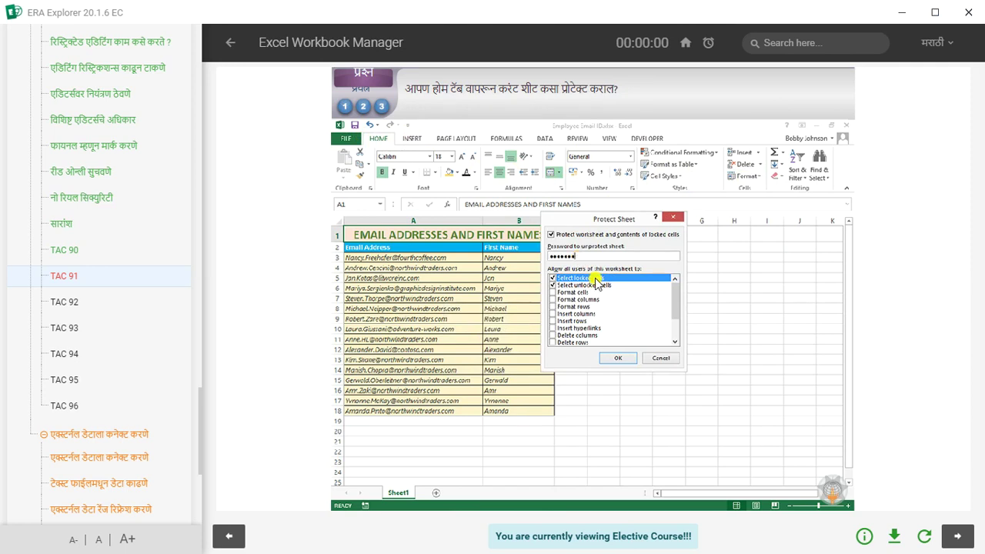
{"action": "left_click", "coordinate": [620, 359]}
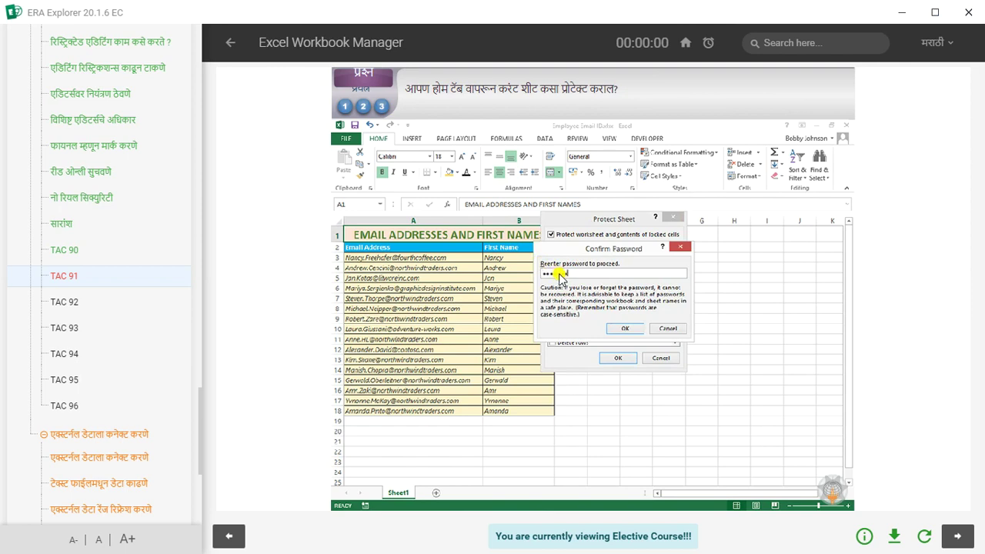
{"action": "left_click", "coordinate": [626, 328]}
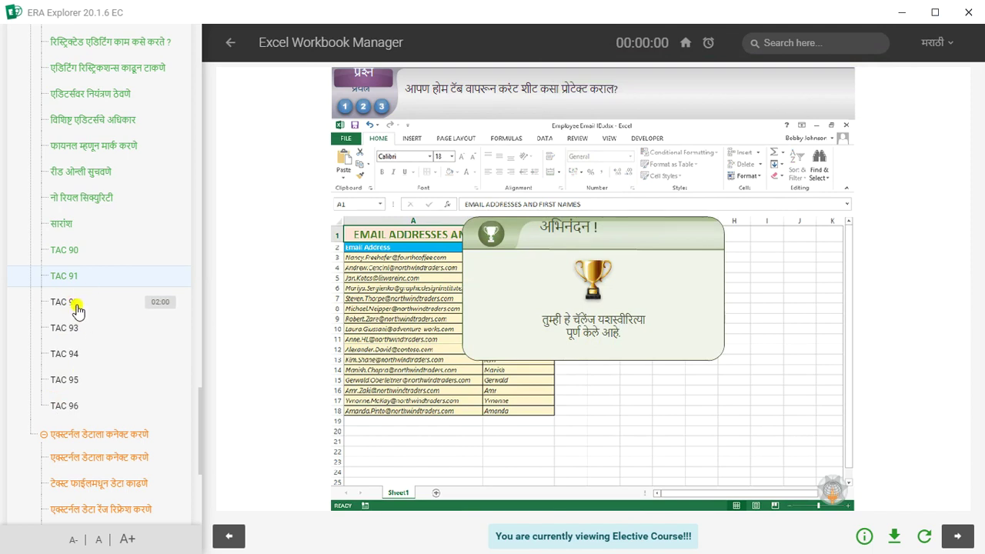
- Lock the selected cell E5 for TAC 92, and mark the Time Table workbook as final for TAC 93
{"action": "left_click", "coordinate": [78, 309]}
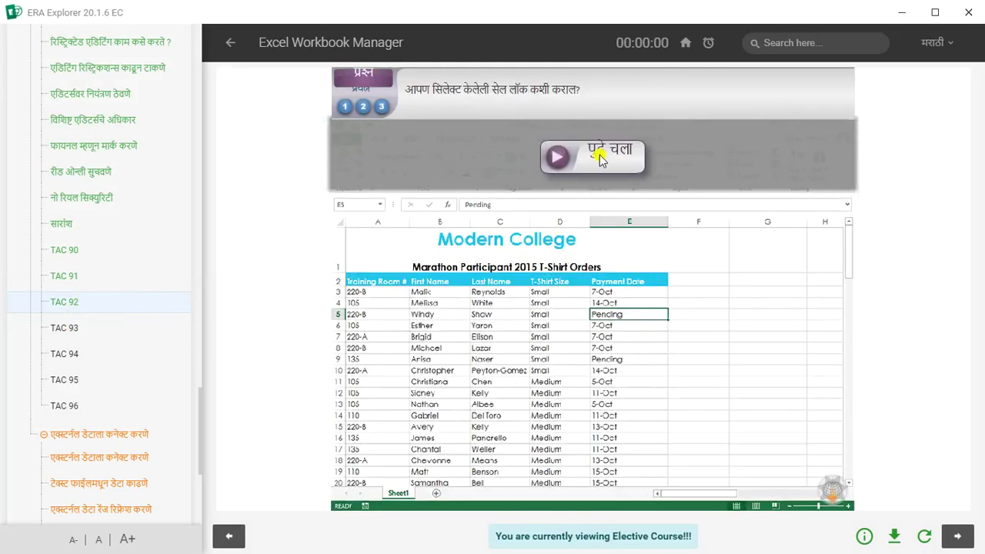
{"action": "left_click", "coordinate": [602, 162]}
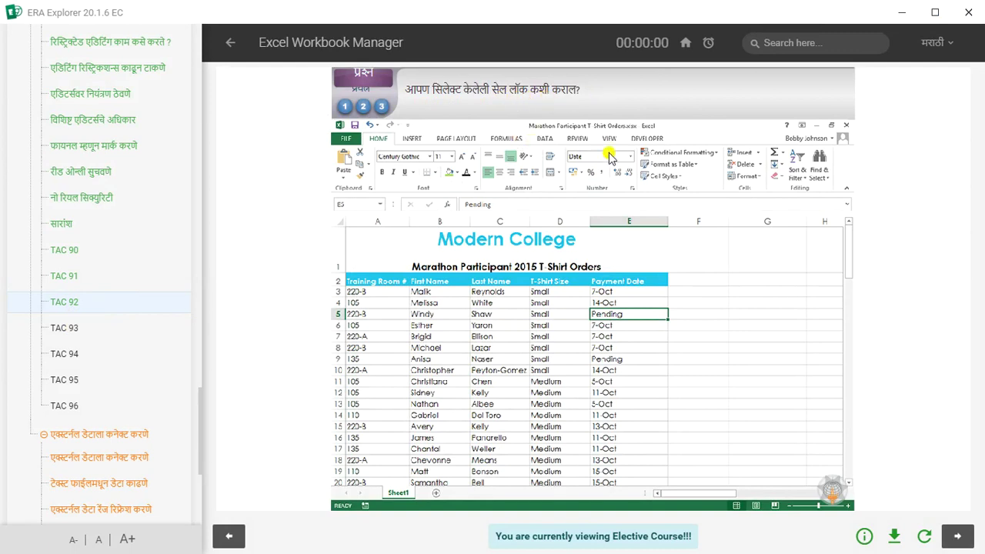
{"action": "left_click", "coordinate": [752, 177]}
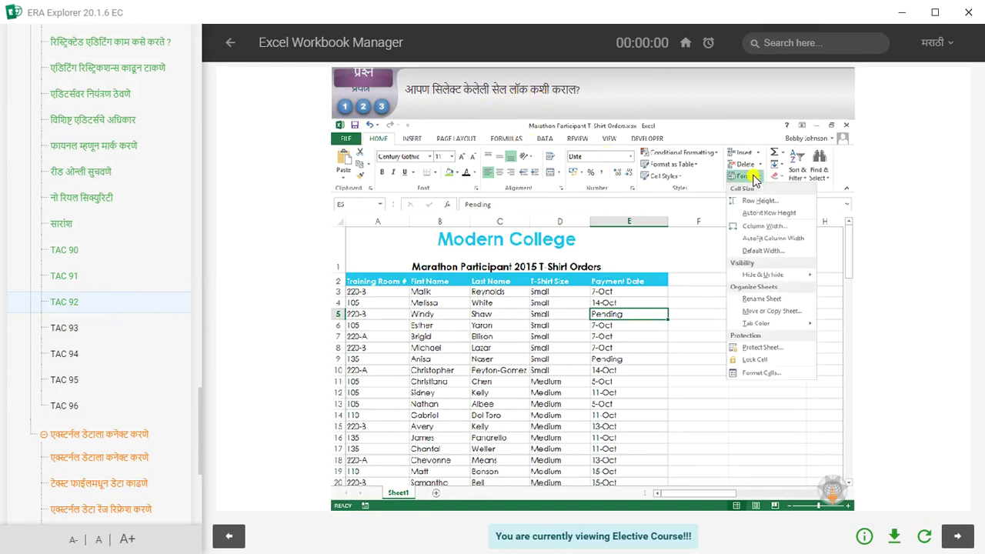
{"action": "left_click", "coordinate": [754, 362]}
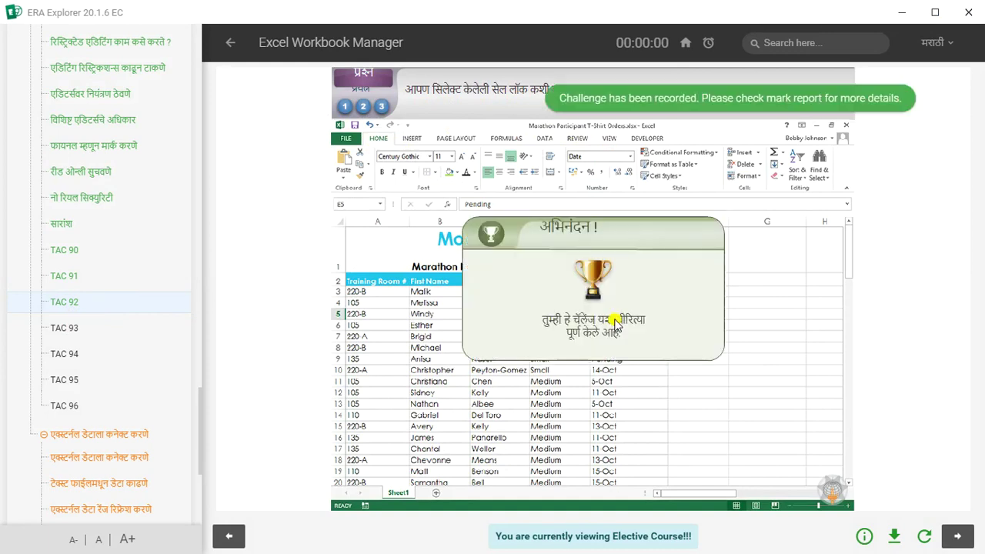
{"action": "left_click", "coordinate": [61, 328]}
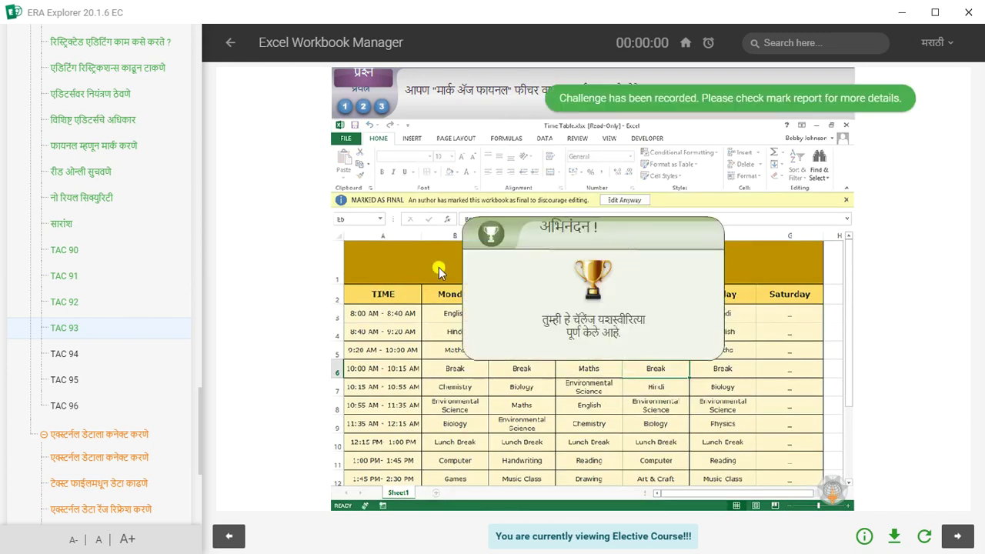
- Start the TAC 94 challenge and open the General Options for saving the workbook to a folder on the computer
{"action": "left_click", "coordinate": [71, 357]}
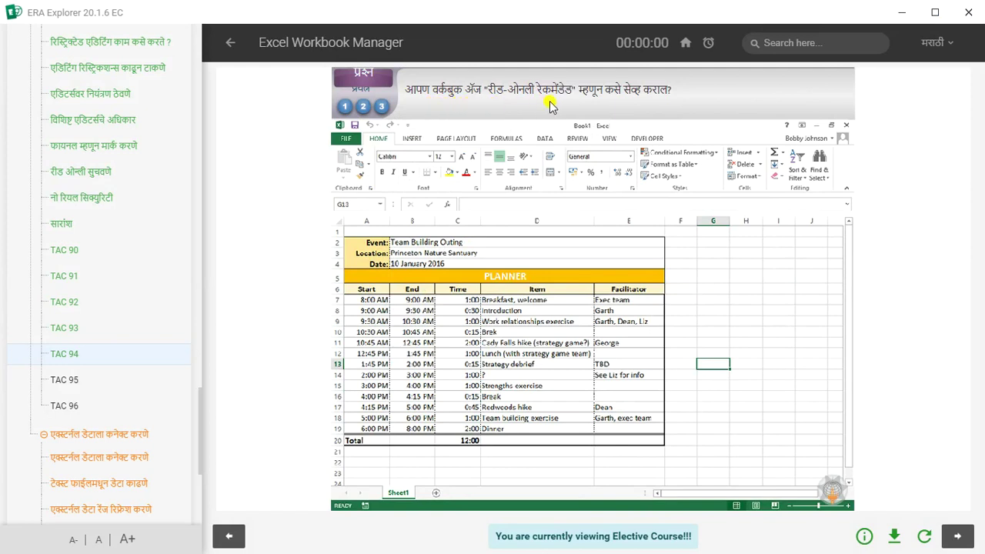
{"action": "left_click", "coordinate": [356, 144]}
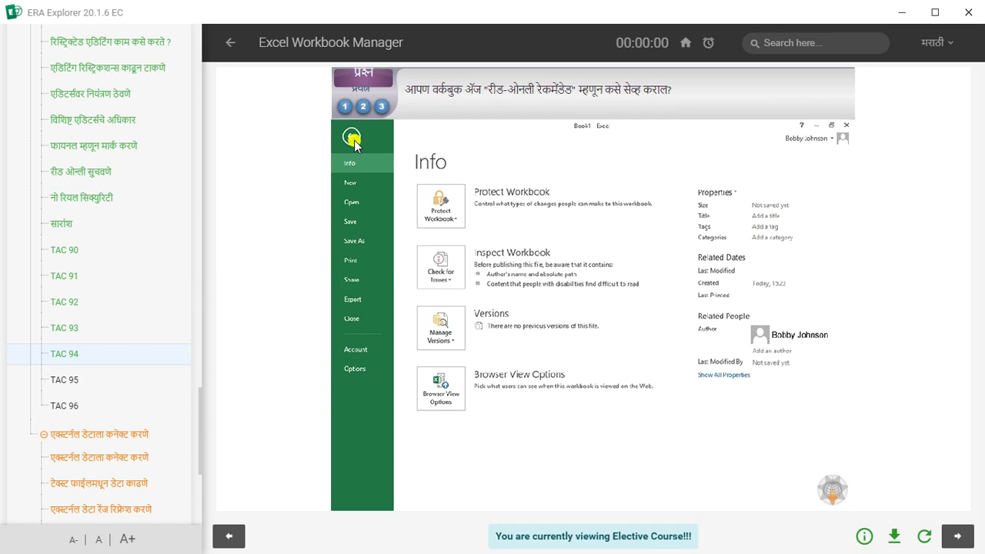
{"action": "left_click", "coordinate": [350, 220]}
{"action": "left_click", "coordinate": [350, 242]}
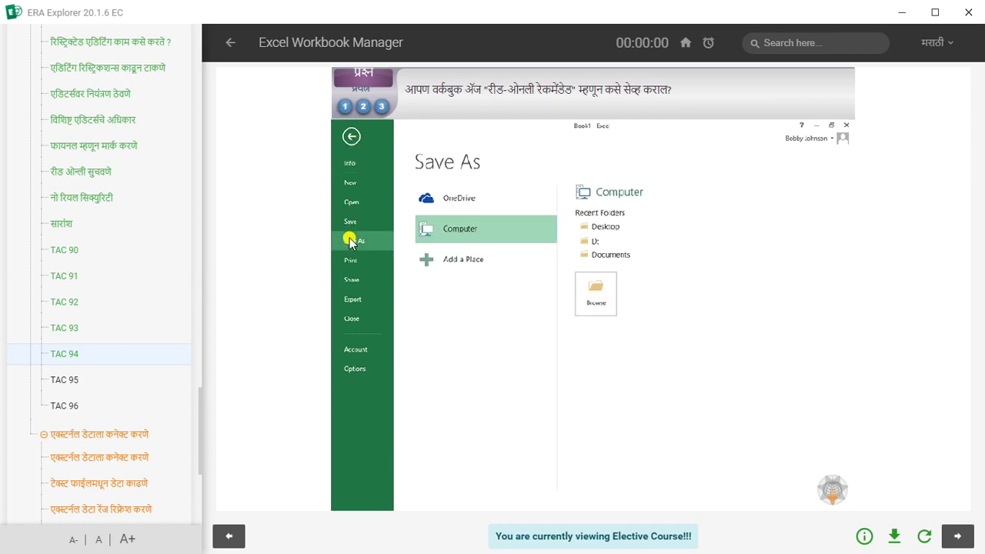
{"action": "left_click", "coordinate": [597, 301]}
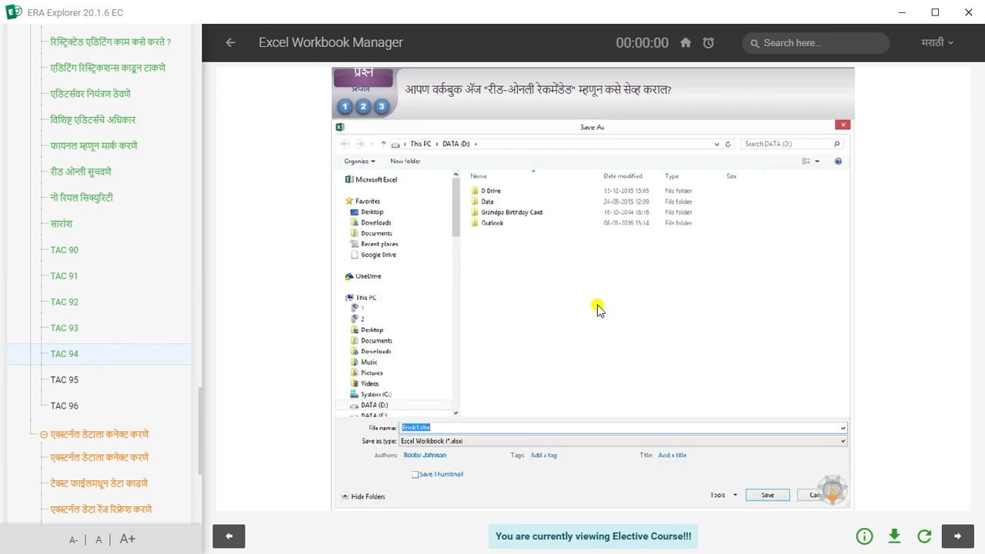
{"action": "left_click", "coordinate": [721, 495]}
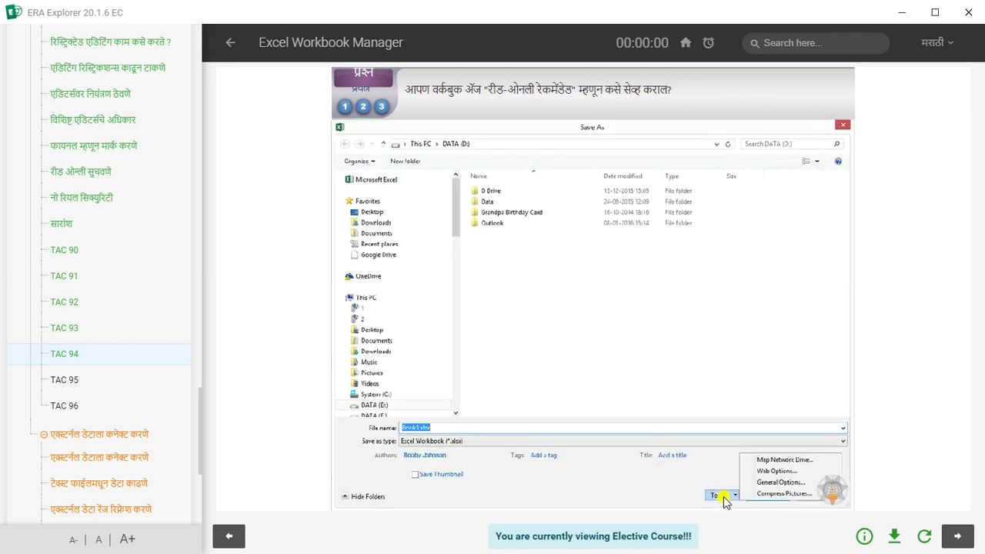
{"action": "left_click", "coordinate": [763, 483]}
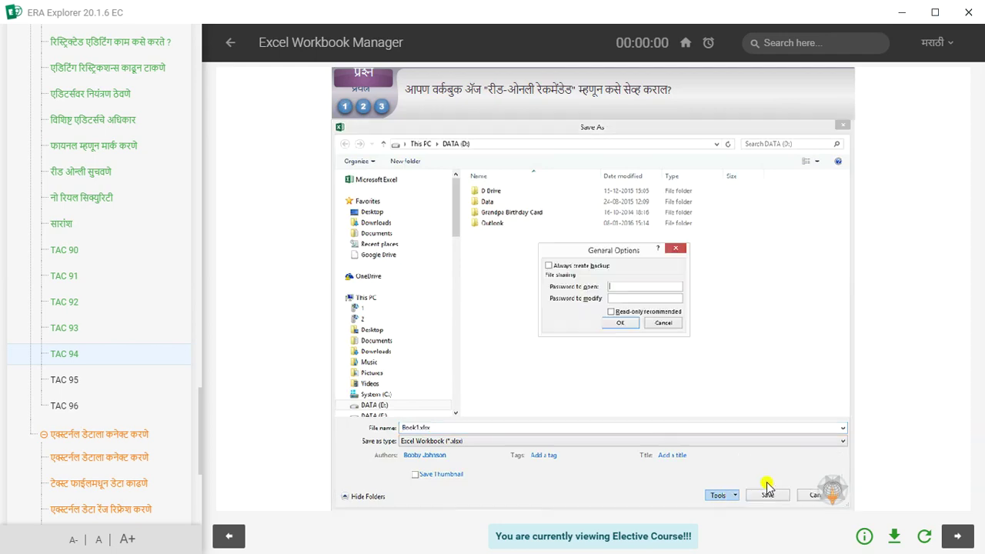
- Turn on Read-only recommended in General Options and save the workbook as Book1.xlsx to complete TAC 94
{"action": "left_click", "coordinate": [619, 327]}
{"action": "left_click", "coordinate": [551, 269]}
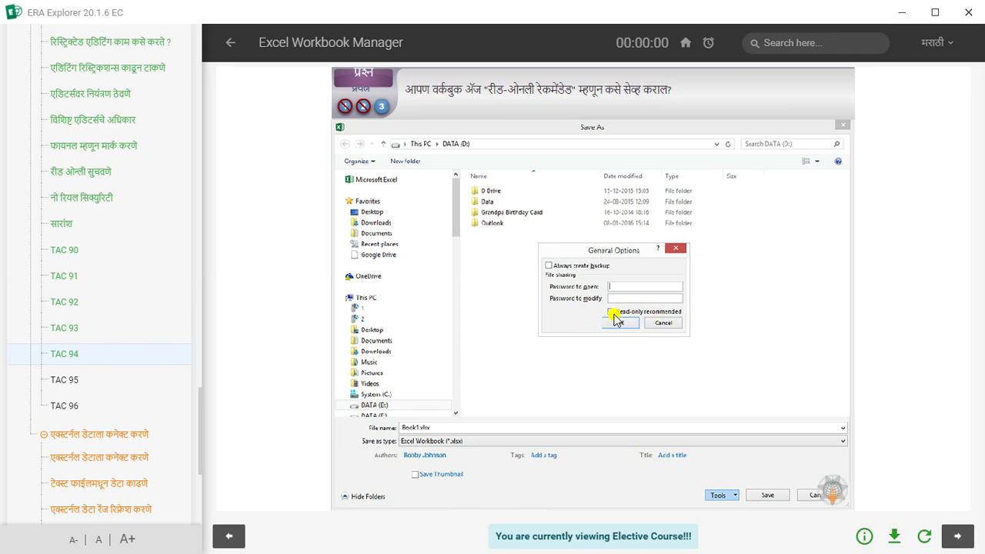
{"action": "left_click", "coordinate": [614, 312]}
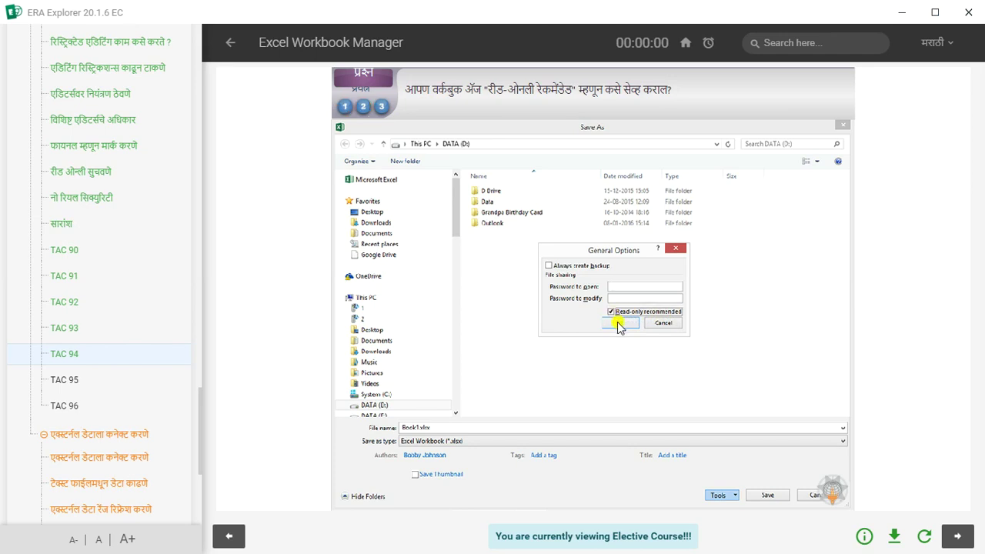
{"action": "left_click", "coordinate": [621, 323]}
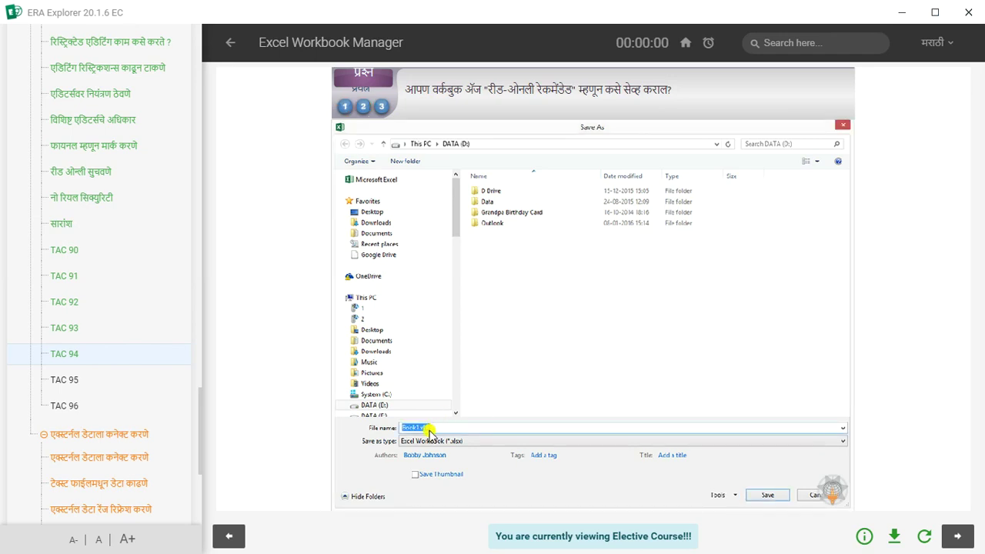
{"action": "left_click", "coordinate": [763, 496]}
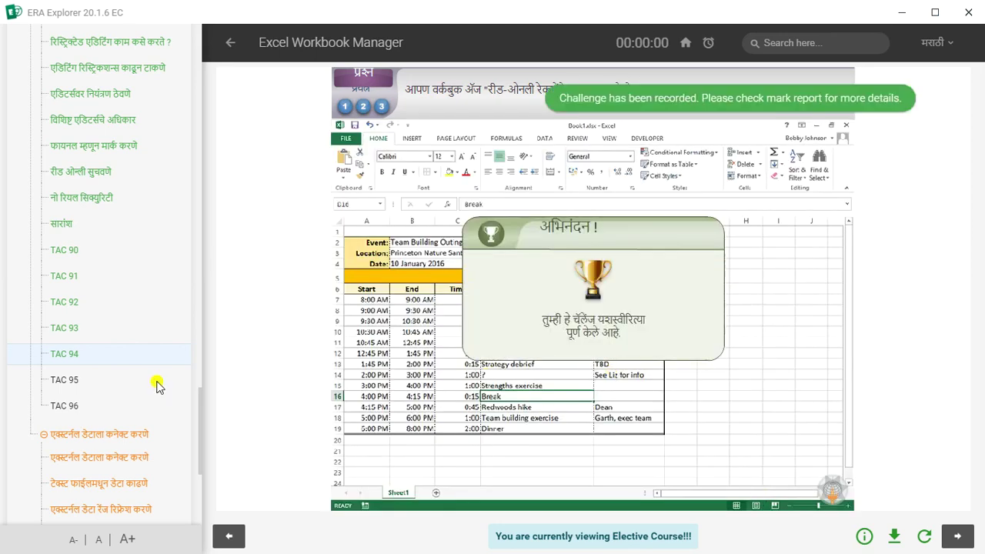
- Answer the TAC 95 question about workbook password details being stored in metadata with चूक and submit it
{"action": "left_click", "coordinate": [68, 380]}
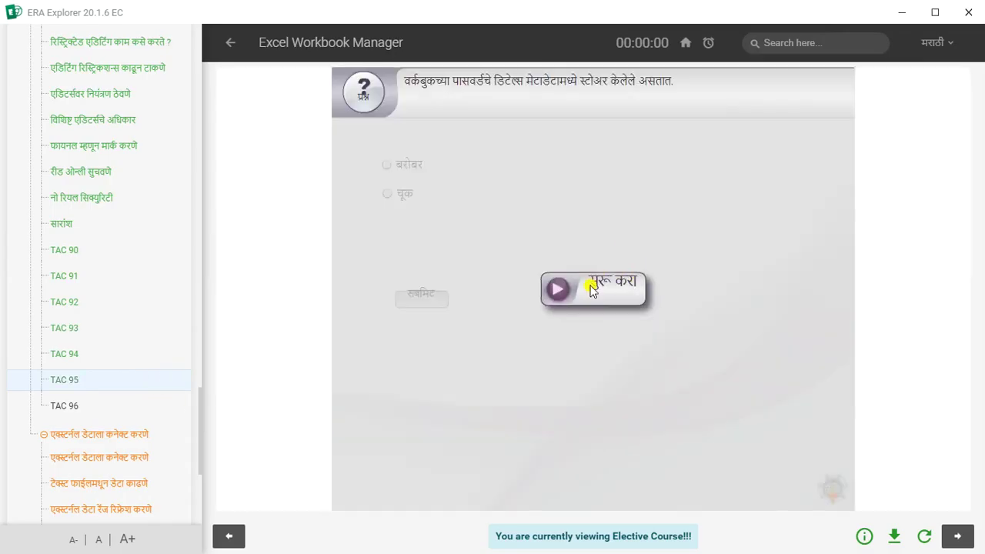
{"action": "left_click", "coordinate": [593, 290]}
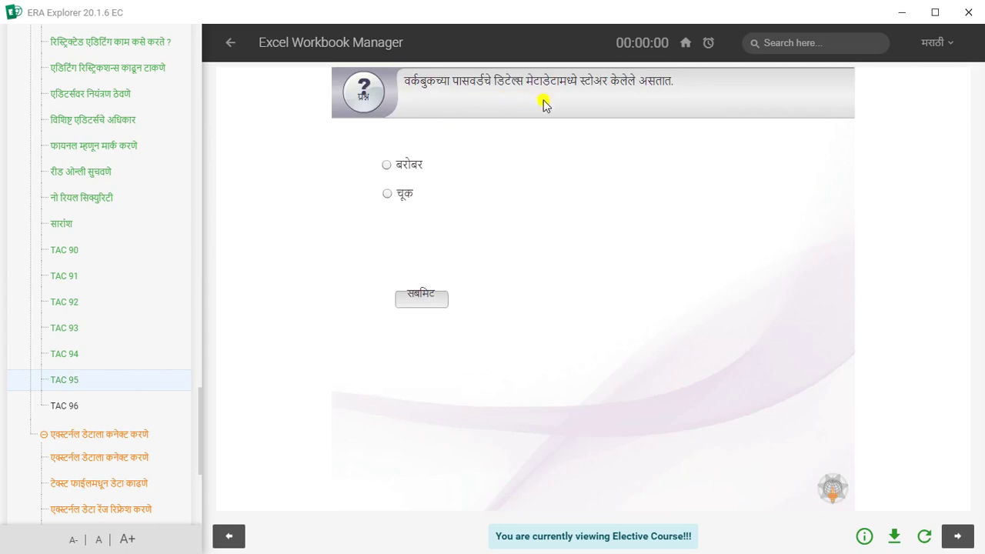
{"action": "left_click", "coordinate": [405, 193]}
{"action": "left_click", "coordinate": [423, 297]}
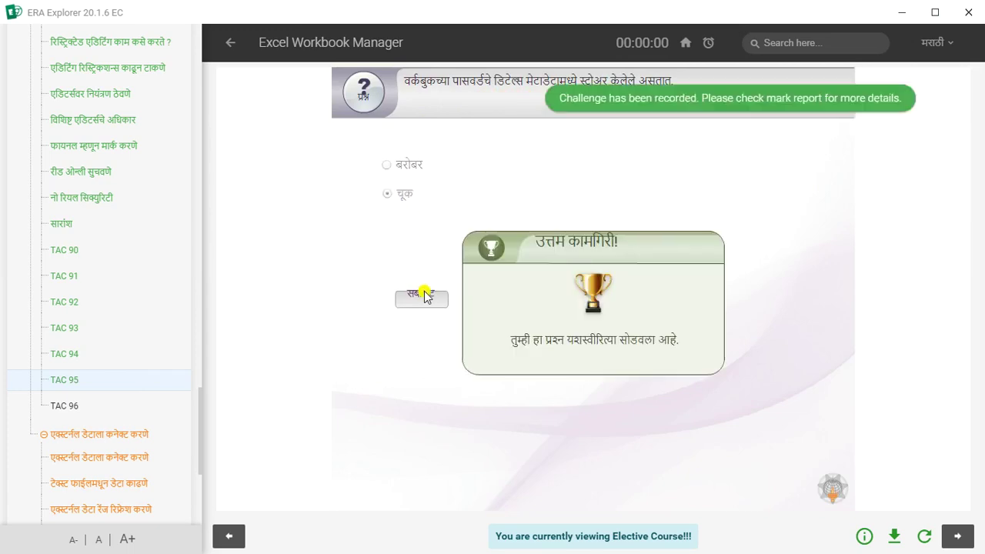
- Answer the TAC 96 question about letting users edit only some parts of a worksheet with हो and submit it
{"action": "left_click", "coordinate": [83, 416]}
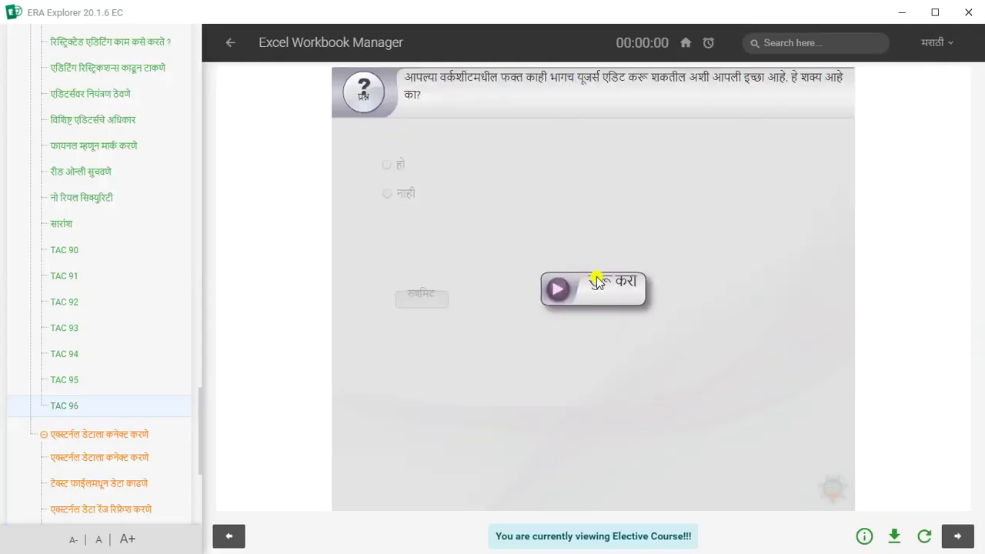
{"action": "left_click", "coordinate": [597, 282]}
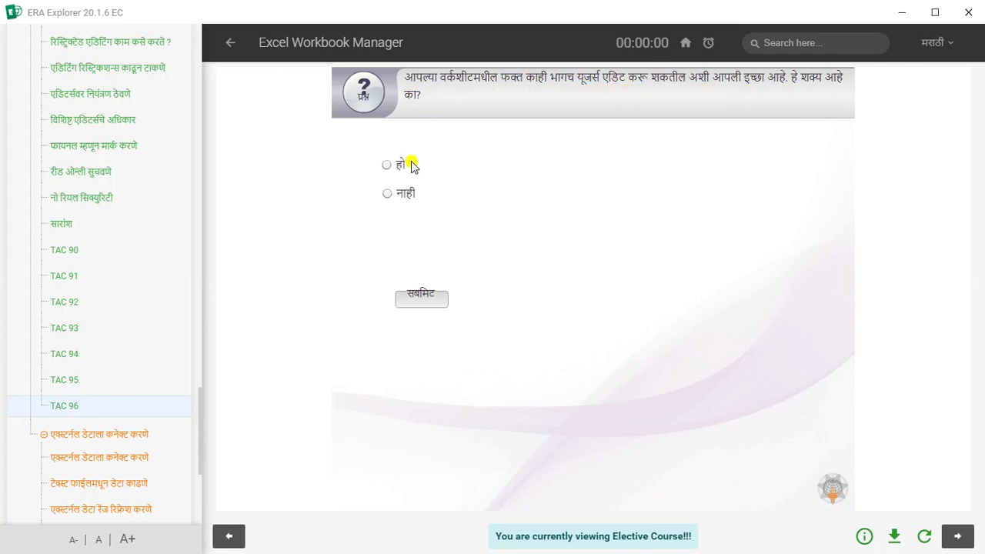
{"action": "left_click", "coordinate": [386, 165]}
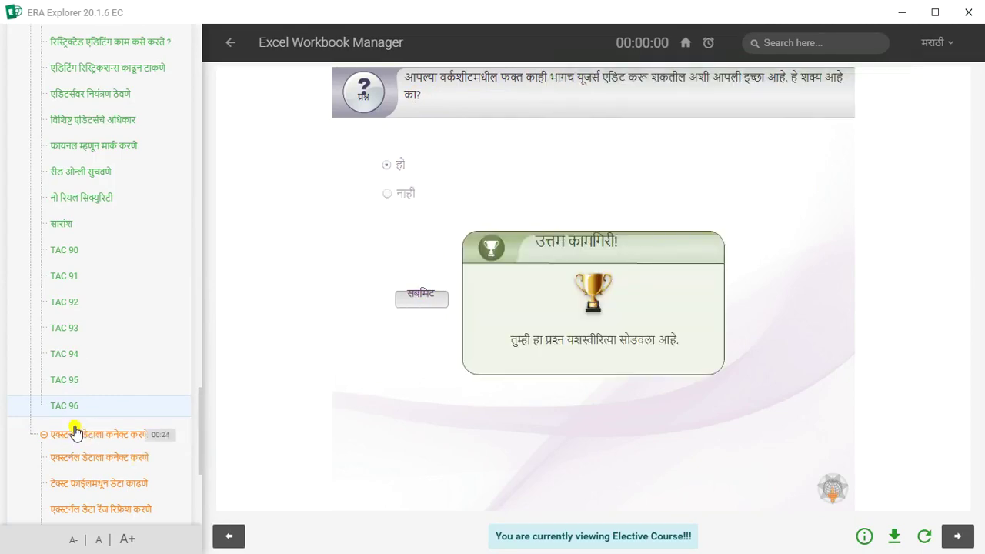
{"action": "scroll", "coordinate": [77, 431], "scroll_direction": "down", "scroll_amount": 3}
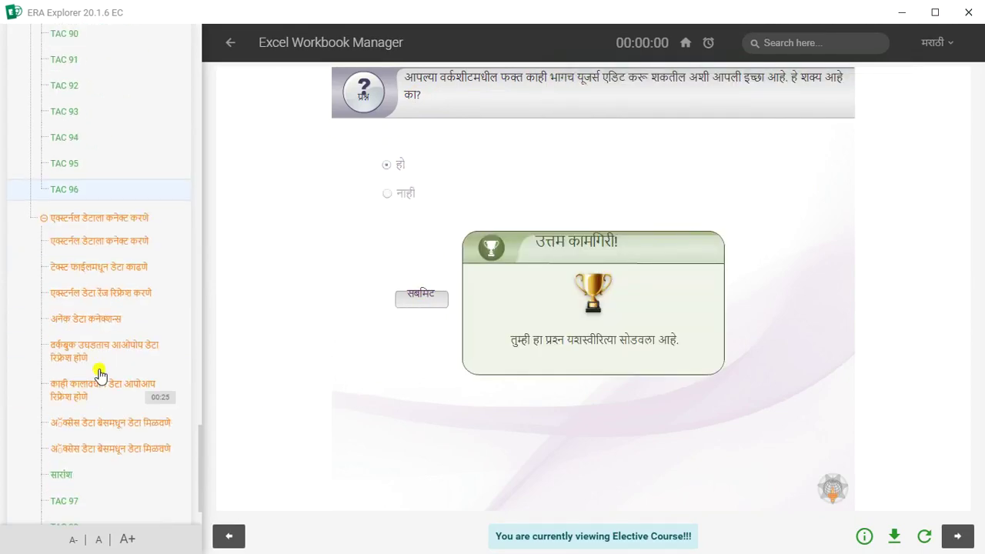
- Open the एक्स्टर्नल डेटाला कनेक्ट करणे section and play its lessons through the last one, अॅक्सेस डेटा बेसमधून डेटा मिळवणे
{"action": "left_click", "coordinate": [94, 220]}
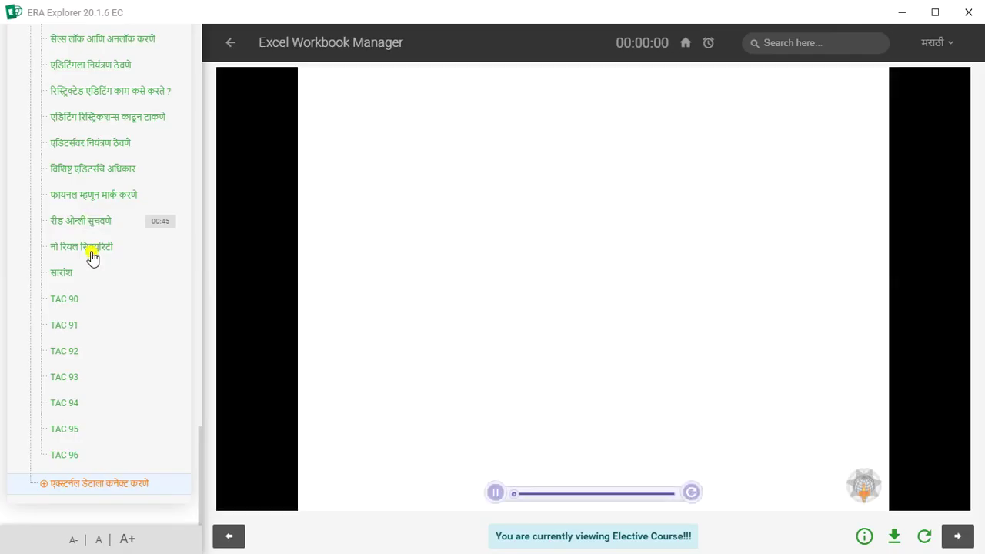
{"action": "left_click", "coordinate": [68, 485]}
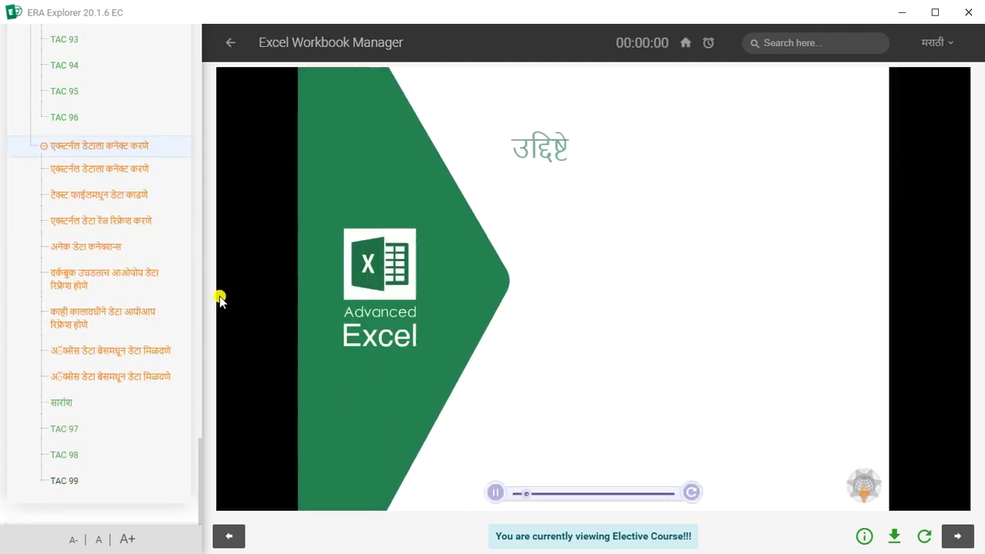
{"action": "left_click", "coordinate": [104, 377]}
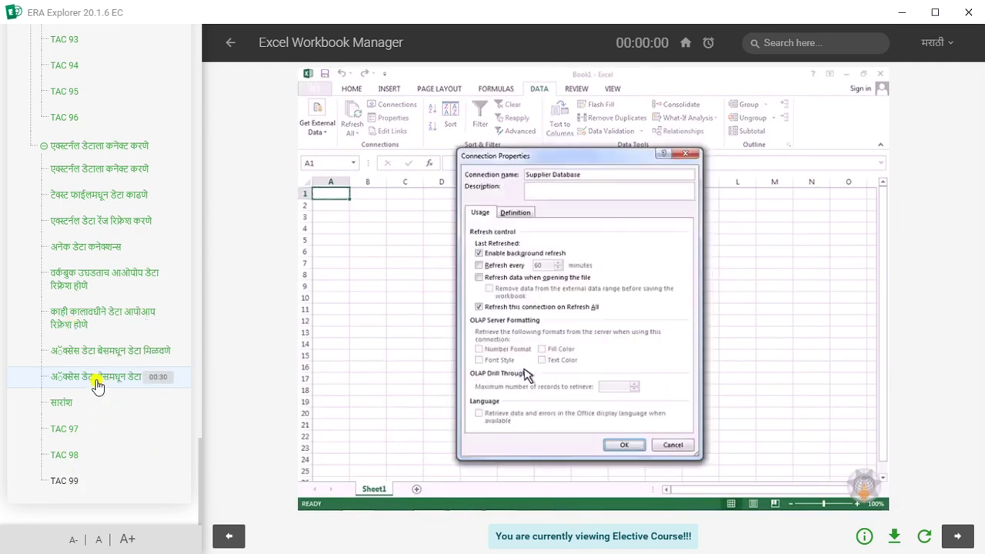
- Open the TAC 99 challenge and look back through the course contents to check the earlier lessons and challenges
{"action": "left_click", "coordinate": [59, 482]}
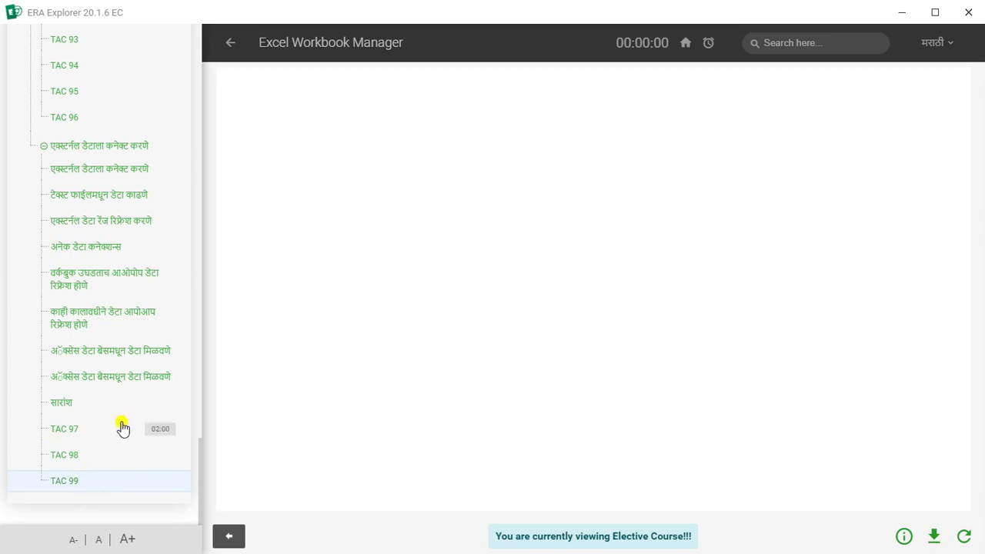
{"action": "scroll", "coordinate": [117, 388], "scroll_direction": "up", "scroll_amount": 3}
{"action": "scroll", "coordinate": [117, 385], "scroll_direction": "up", "scroll_amount": 5}
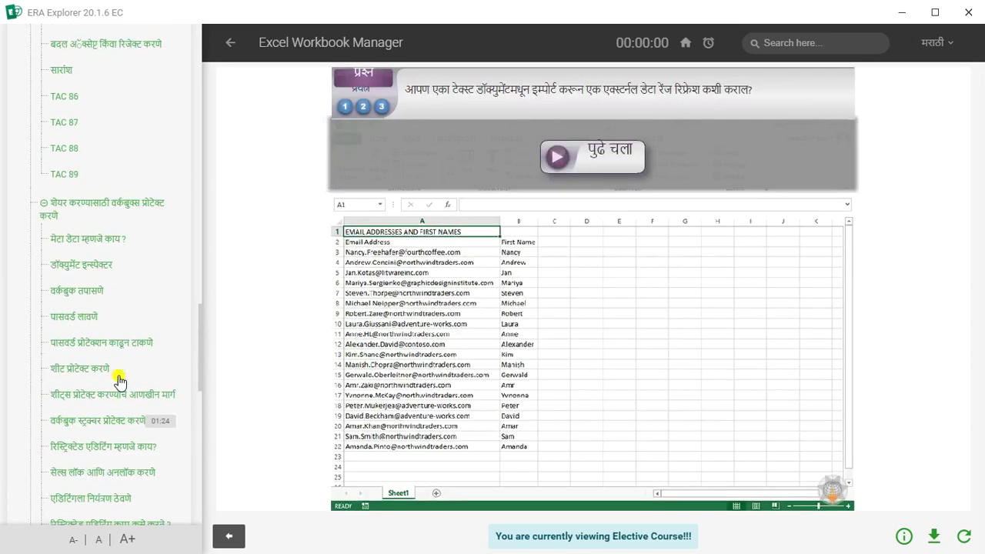
- Leave the Excel Workbook Manager course for the home page, open the MS-CIT course and examine its marks and completed-session cards
{"action": "left_click", "coordinate": [684, 47]}
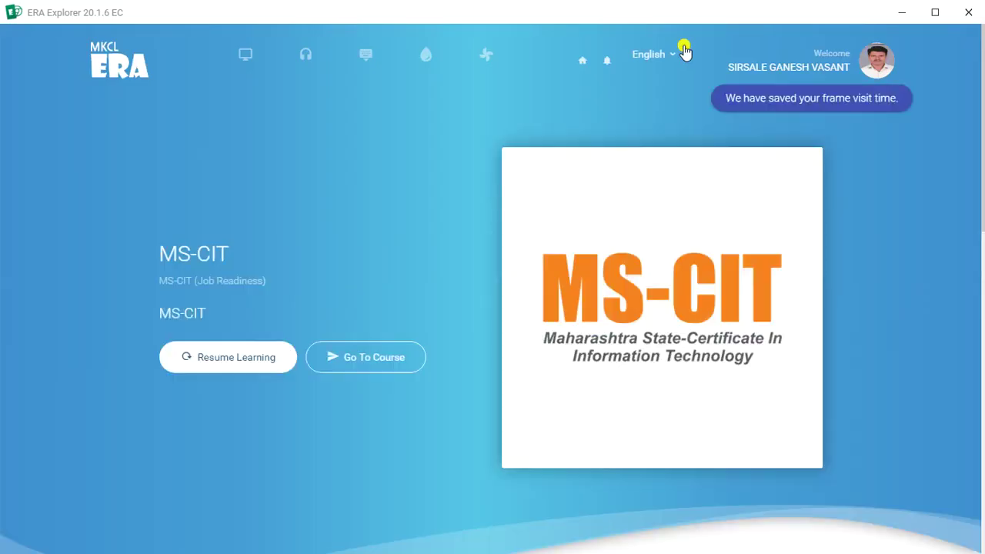
{"action": "left_click", "coordinate": [361, 365]}
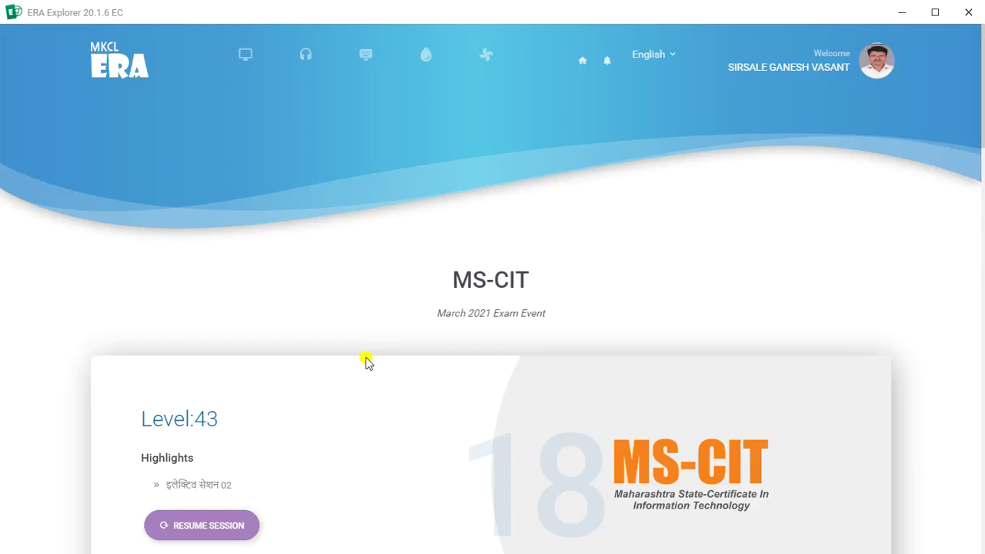
{"action": "scroll", "coordinate": [341, 404], "scroll_direction": "down", "scroll_amount": 8}
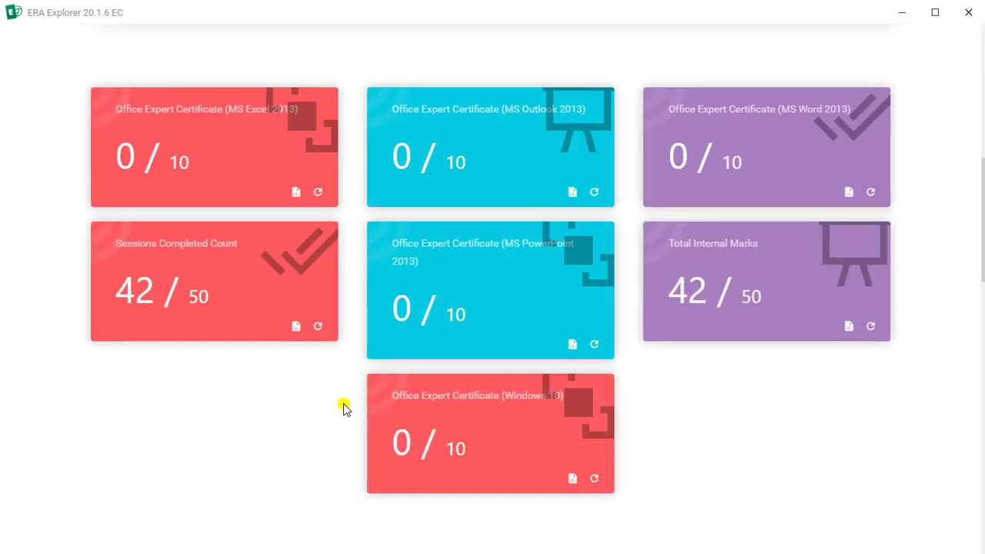